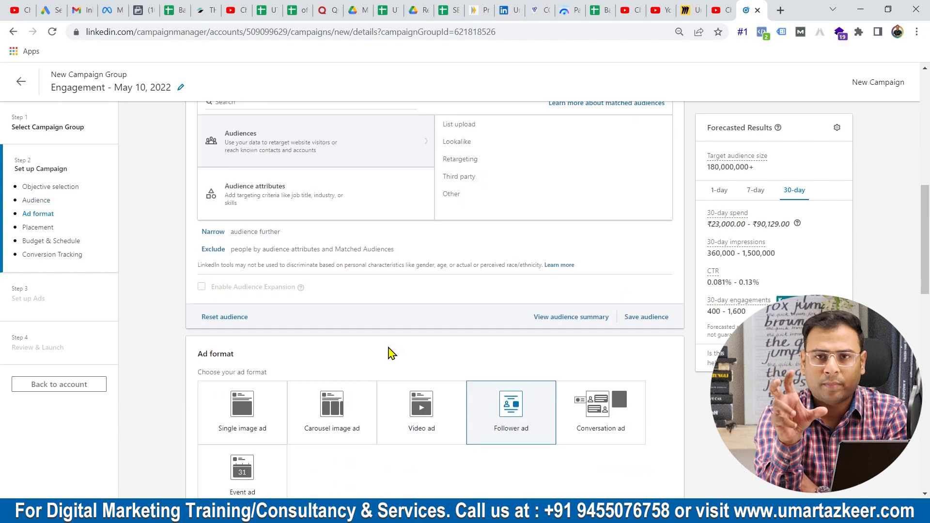
- Review the remaining campaign settings, save the campaign as set, and start creating a new Follower ad in it
scroll(391, 353, "down", 11)
scroll(390, 353, "up", 5)
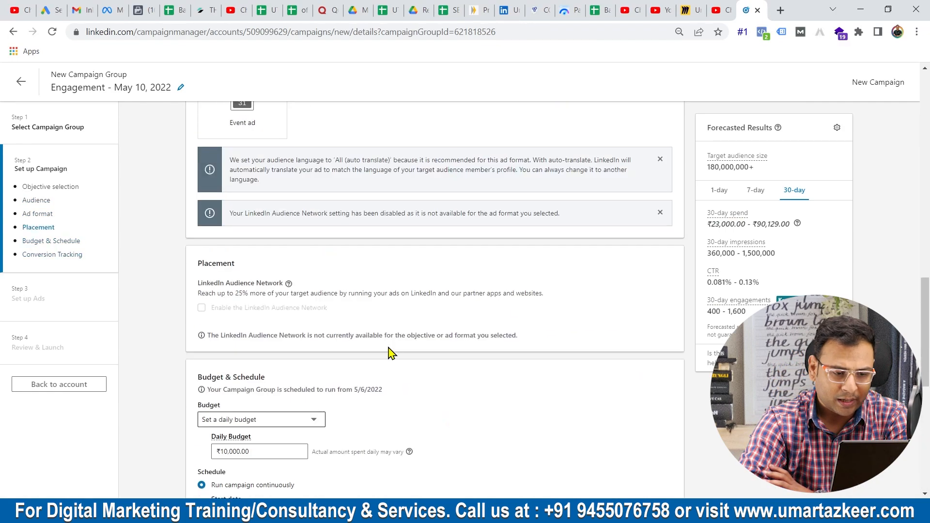
scroll(528, 174, "down", 7)
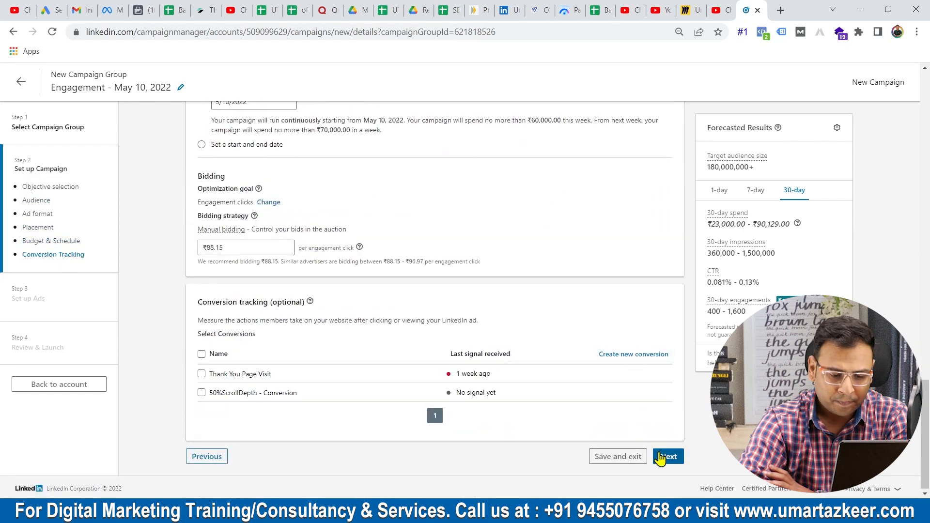
left_click(666, 456)
left_click(712, 429)
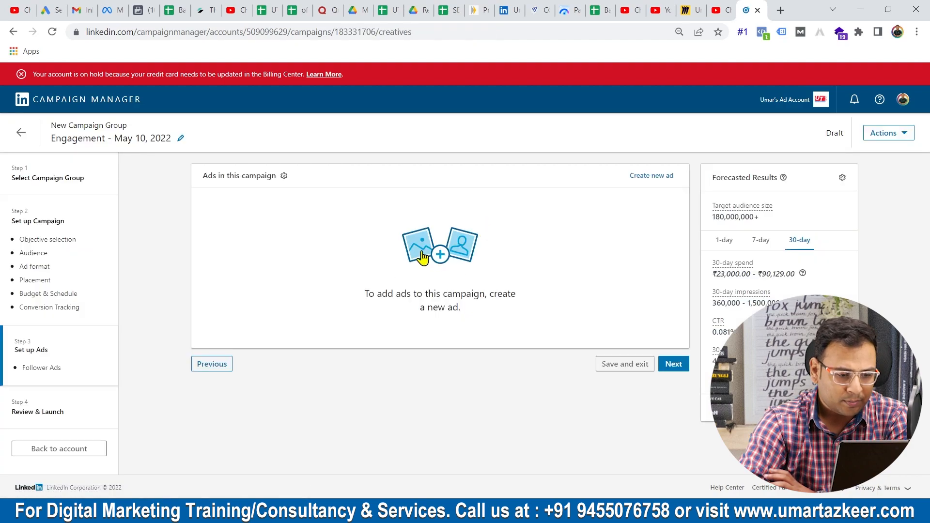
left_click(420, 252)
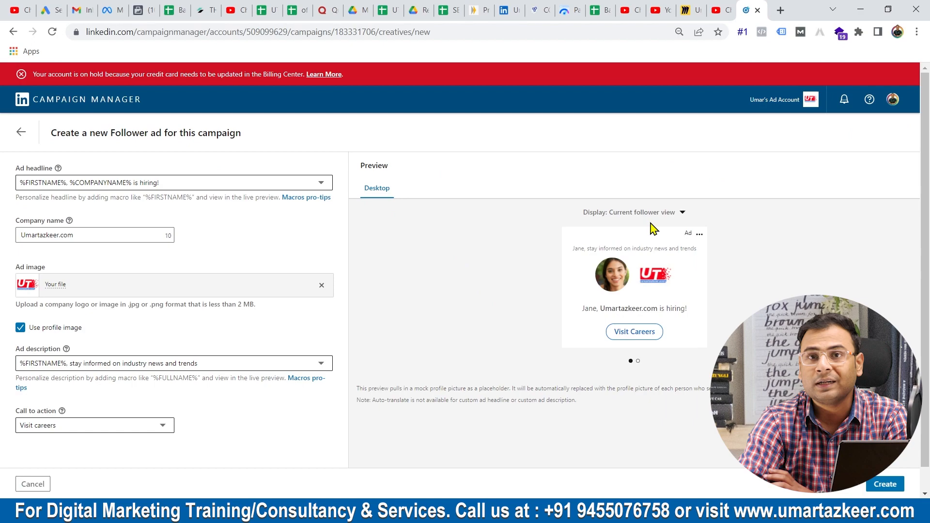
- Examine the current follower preview of the ad, including its description, profile photo, logo, headline and call-to-action button
scroll(594, 292, "up", 5)
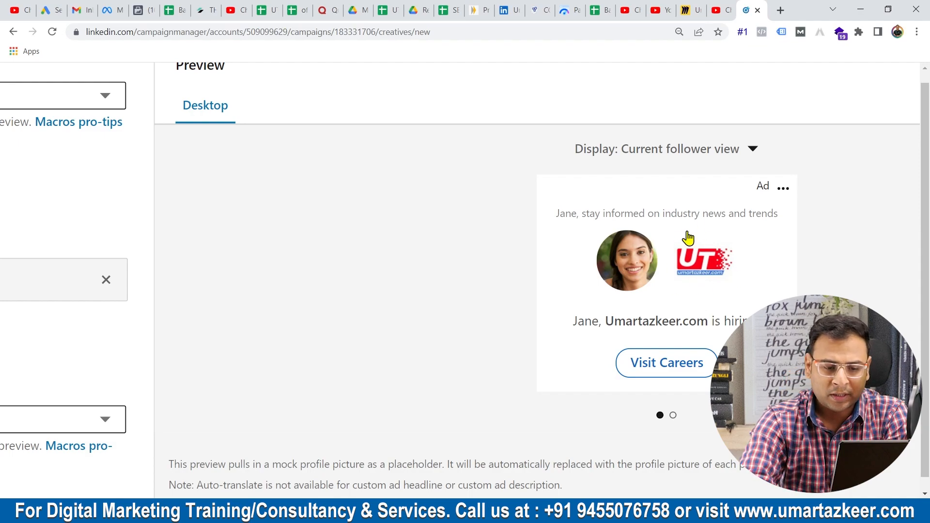
key("ctrl+minus")
key("ctrl+minus")
key("ctrl+minus")
key("ctrl+minus")
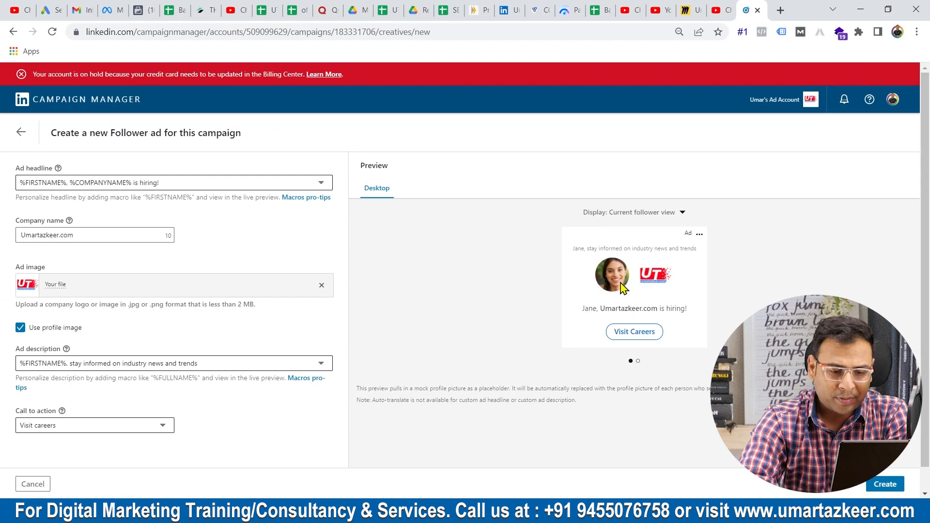
scroll(587, 273, "up", 5)
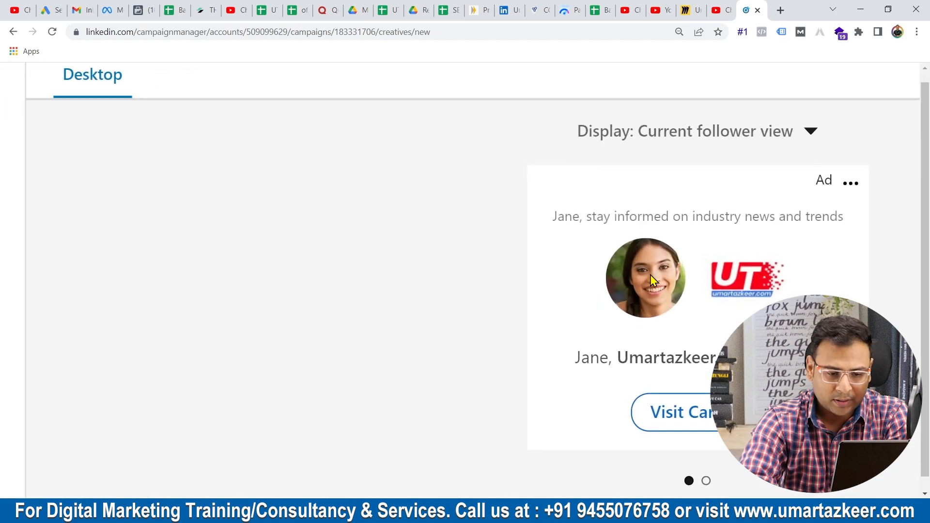
scroll(650, 275, "down", 3)
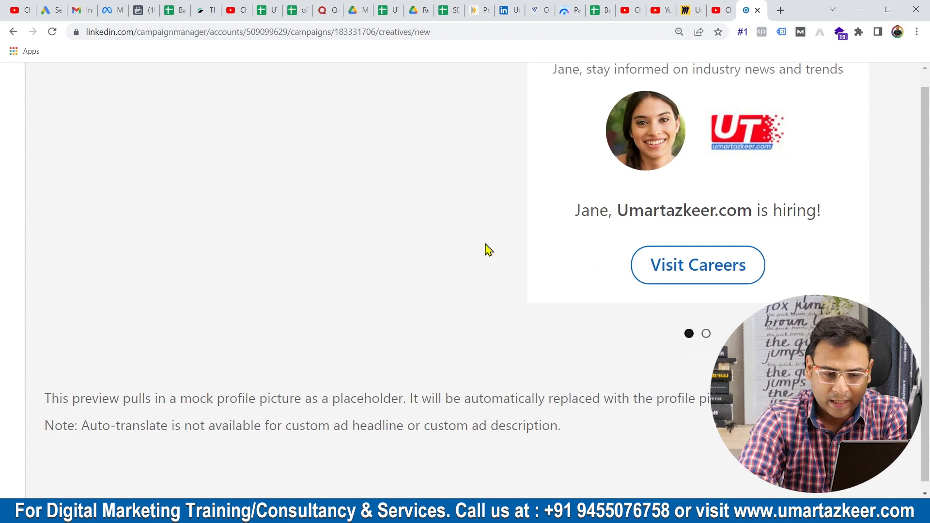
scroll(487, 249, "down", 5)
scroll(555, 326, "up", 5)
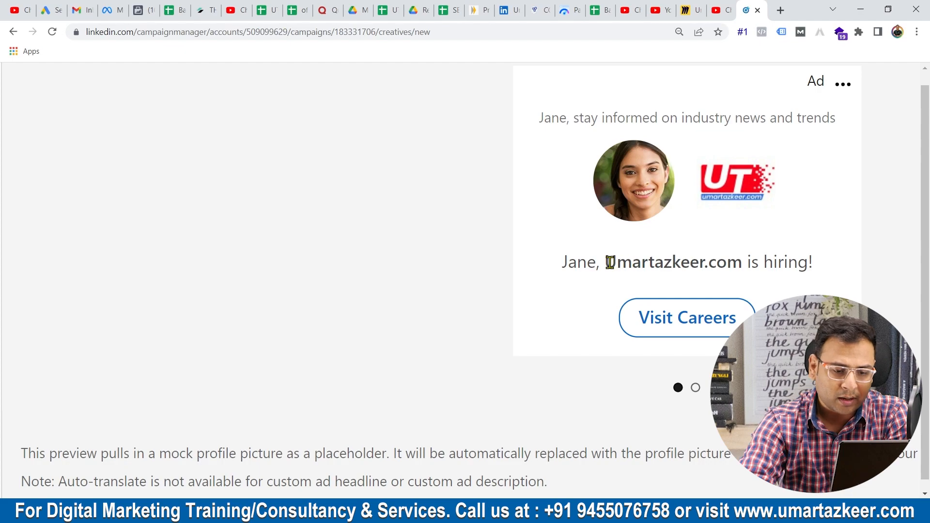
left_click_drag(609, 262, 741, 262)
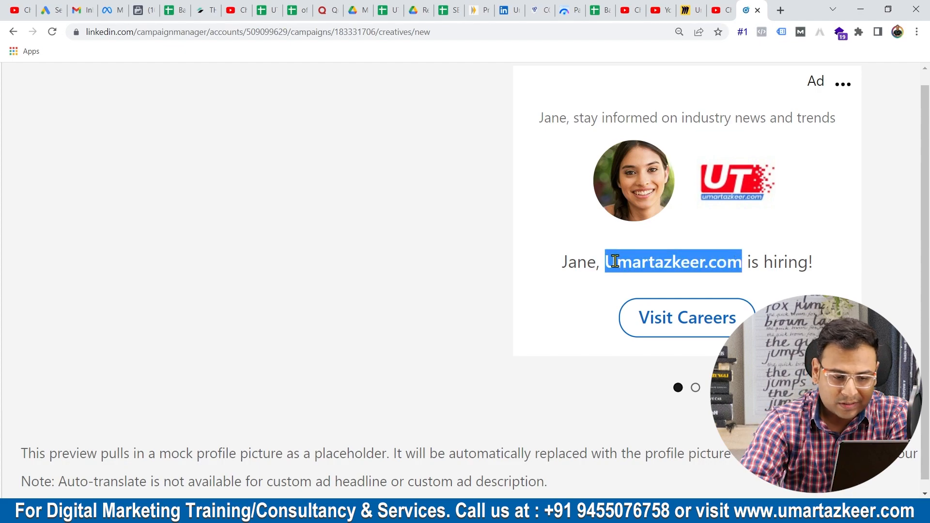
left_click_drag(591, 261, 569, 260)
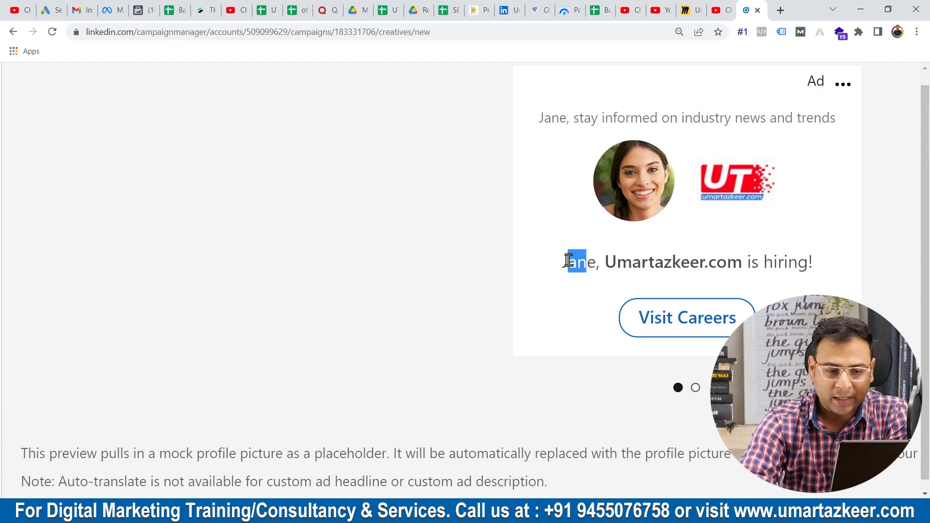
left_click(569, 261)
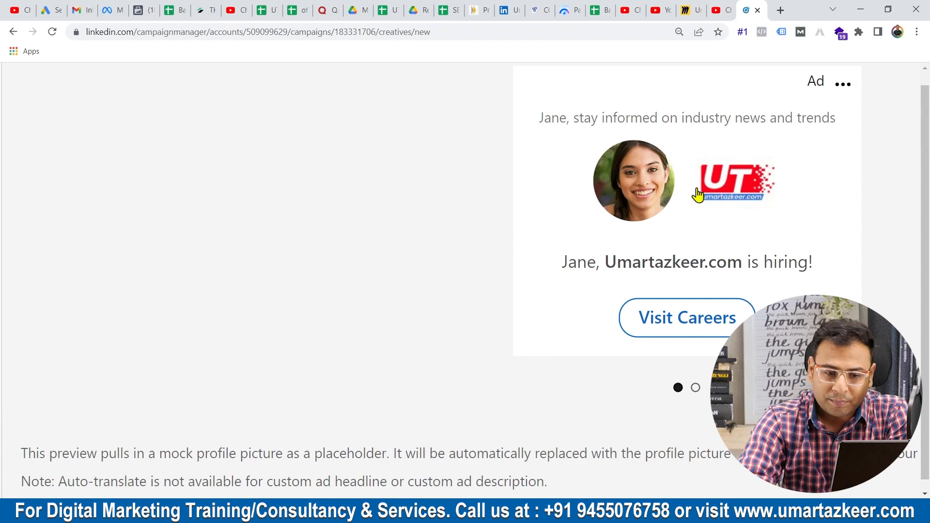
scroll(502, 203, "down", 5)
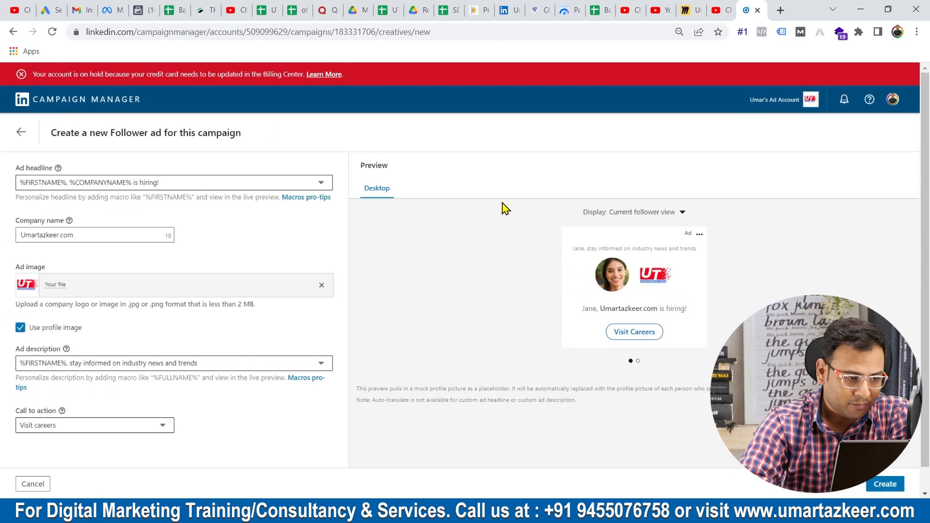
- Set the ad headline to the preset "%FIRSTNAME%, ready for your dream job?"
left_click(123, 180)
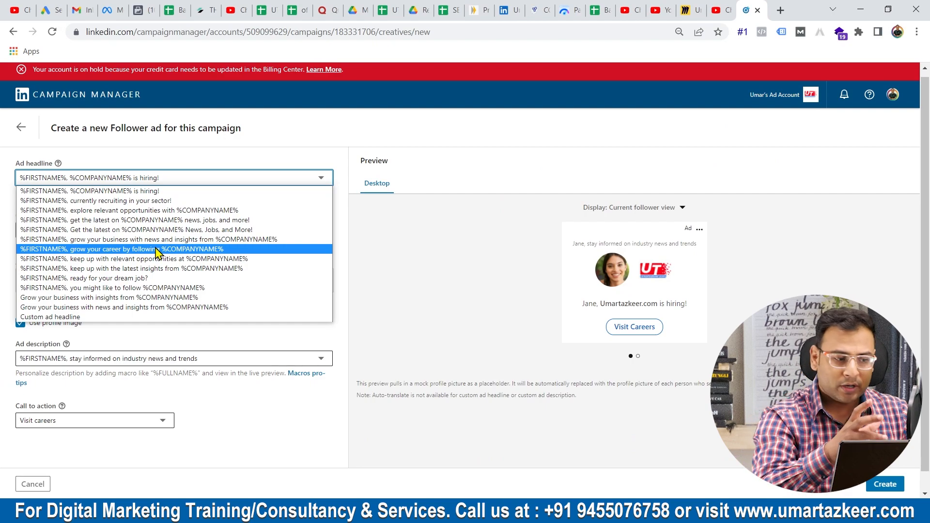
left_click(55, 278)
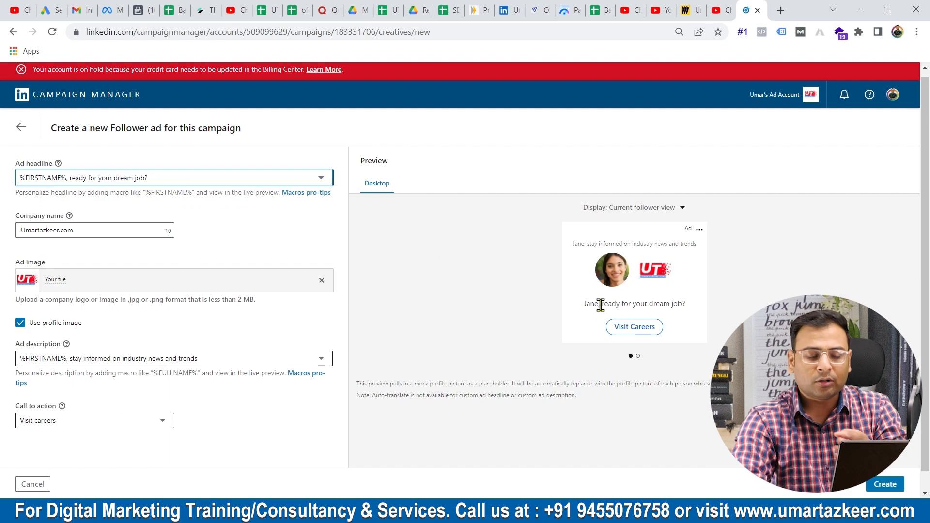
- Switch the ad headline to a custom one and enter "%FIRSTNAME% %LASTNAME% Join Now!"
left_click(69, 178)
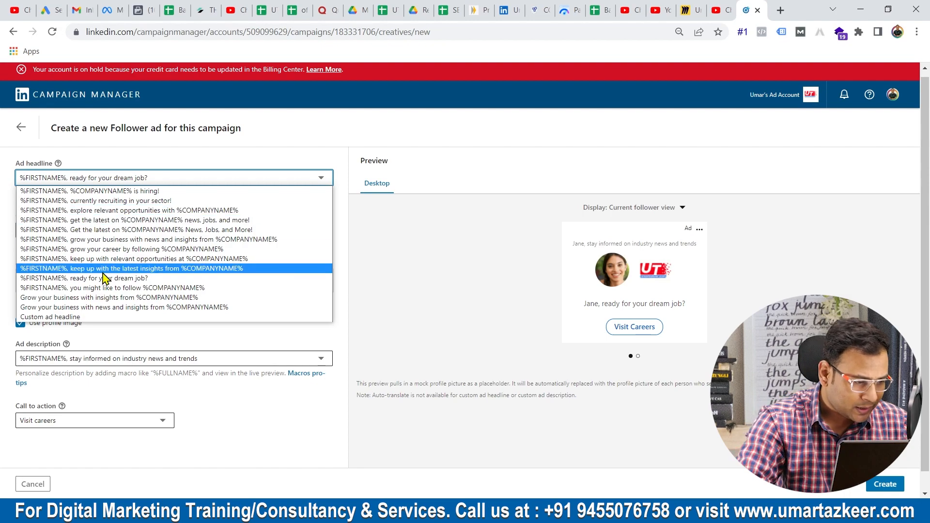
left_click(89, 318)
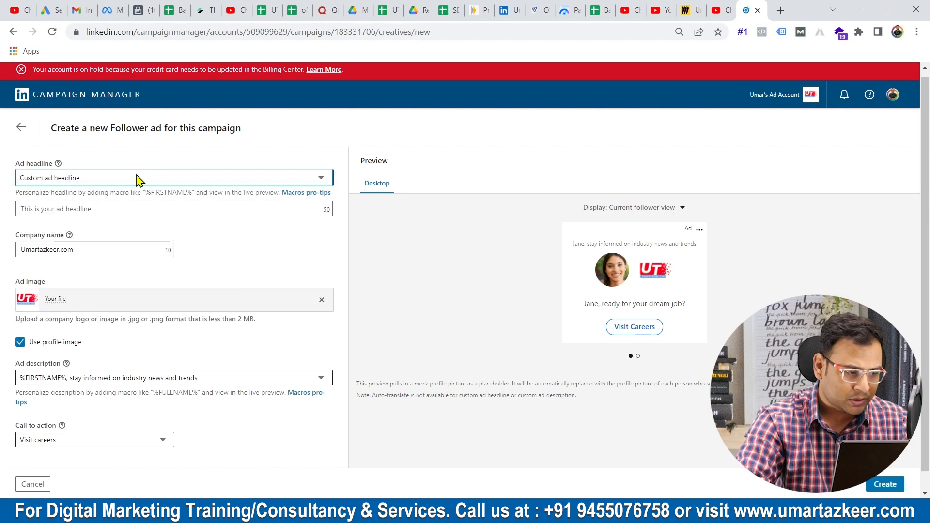
left_click(82, 208)
type("%%")
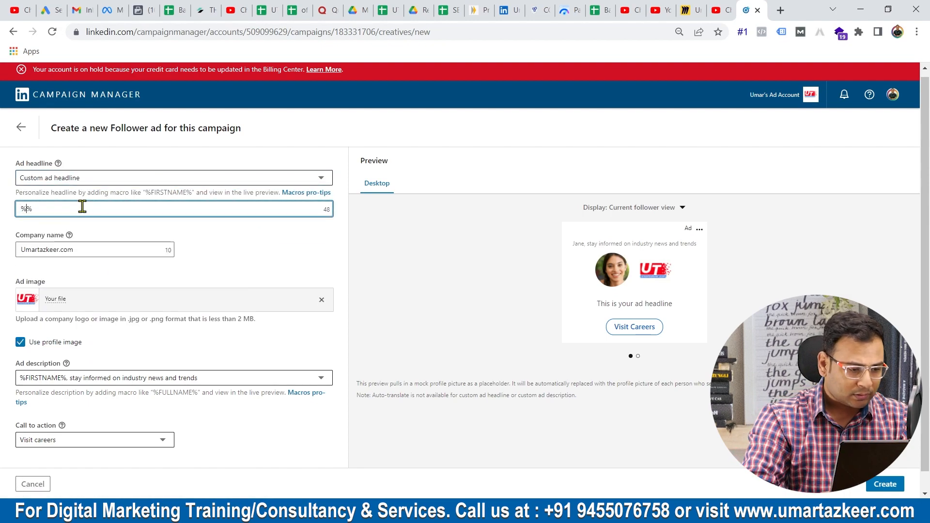
type("FIRSTNA")
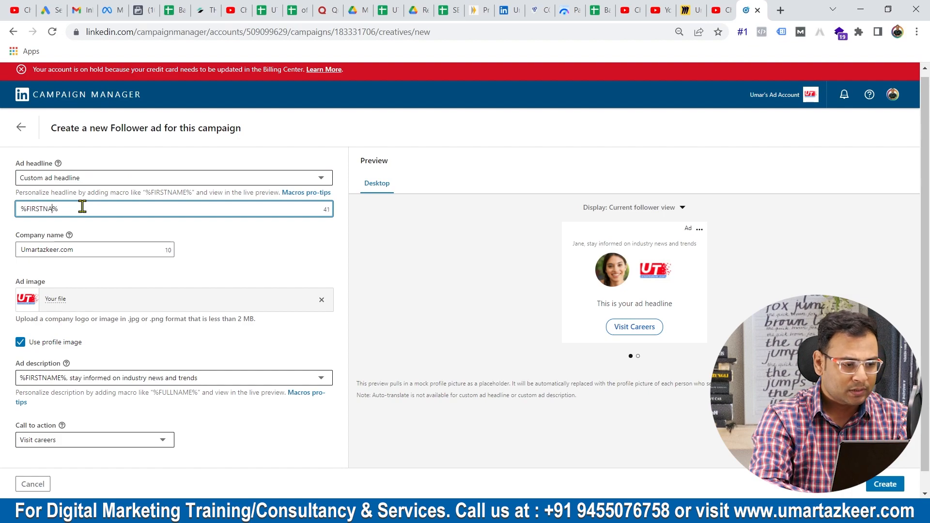
type("ME")
key("Right")
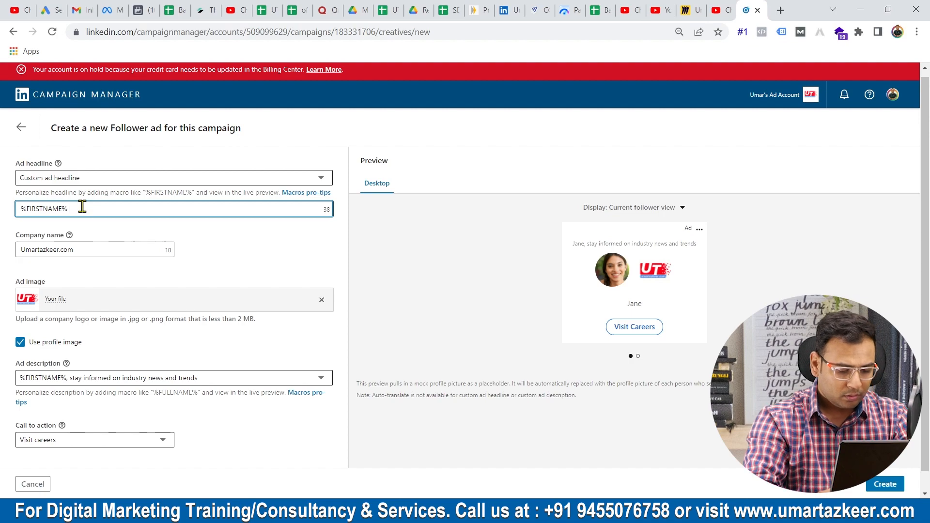
type("%%LASTNAME%")
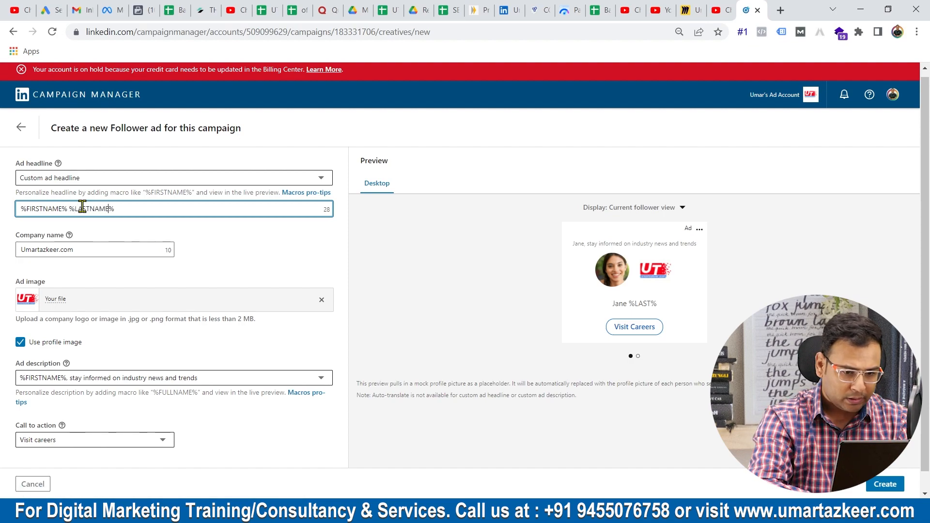
left_click(137, 208)
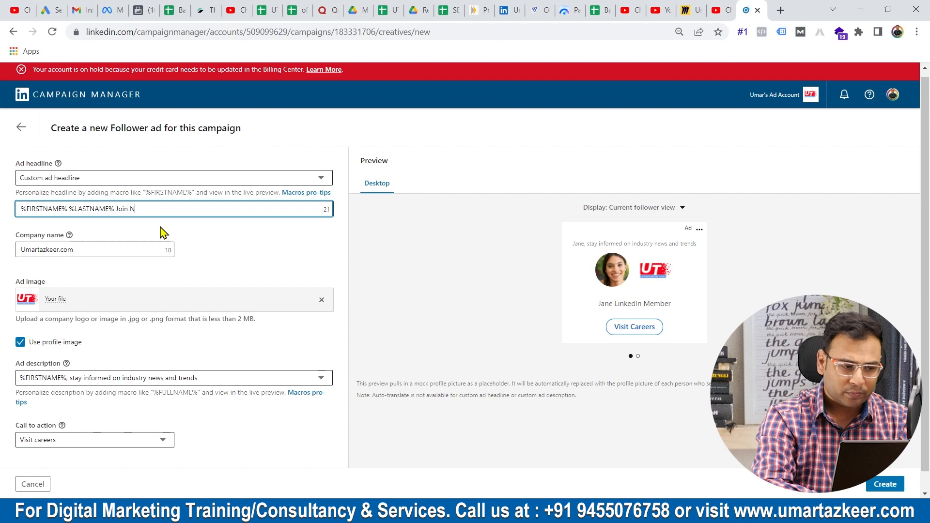
left_click(227, 267)
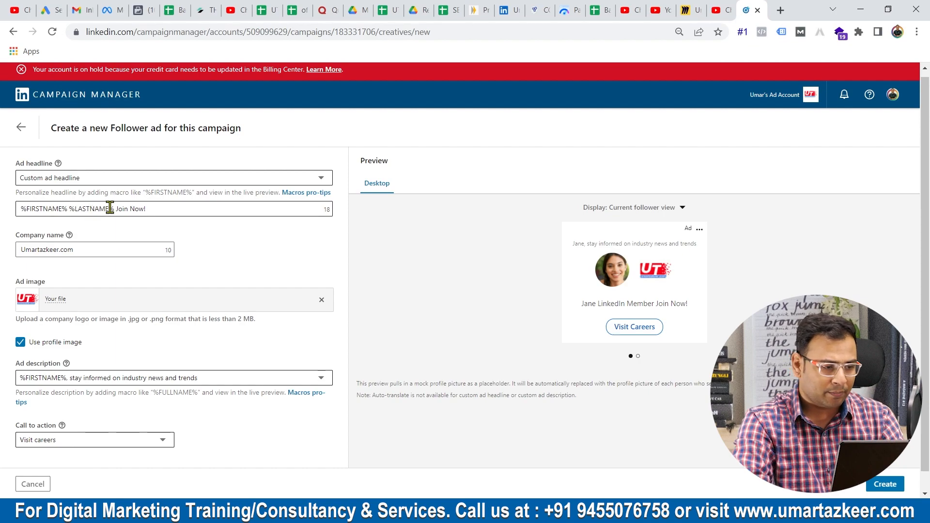
- Remove the last-name macro from the custom headline, leaving "%FIRSTNAME% Join Now!"
left_click_drag(118, 210, 70, 212)
key("BackSpace")
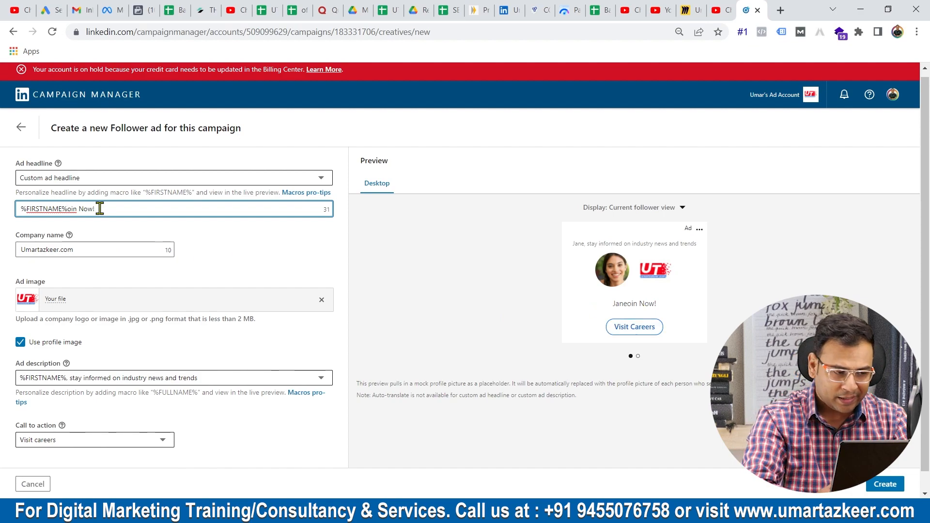
type("J")
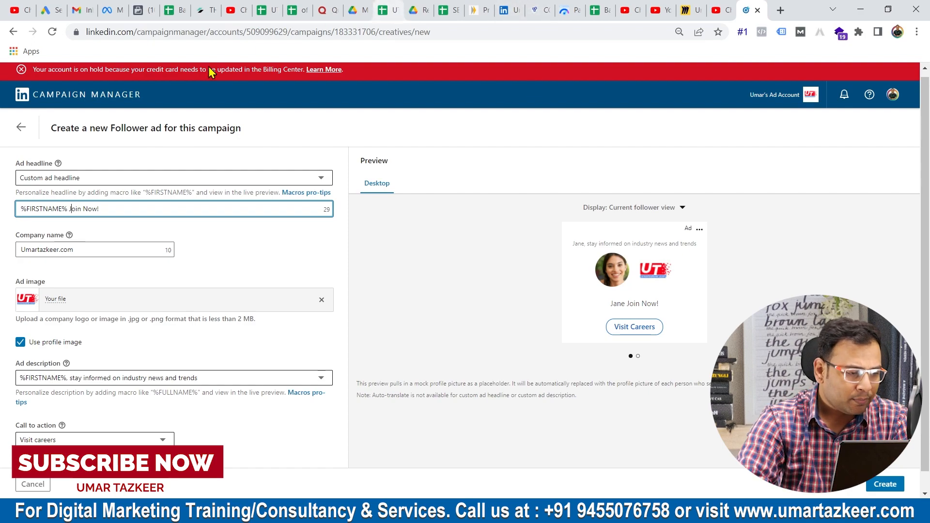
left_click(130, 181)
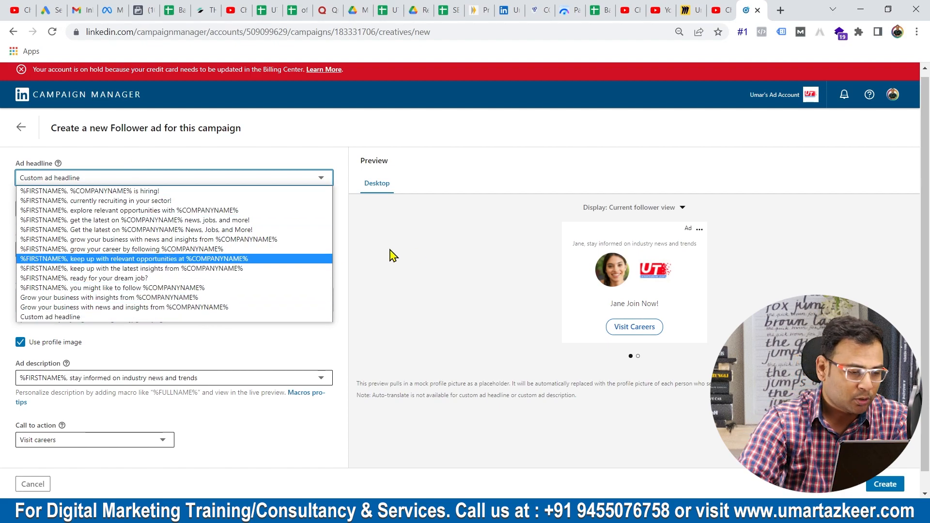
left_click(371, 249)
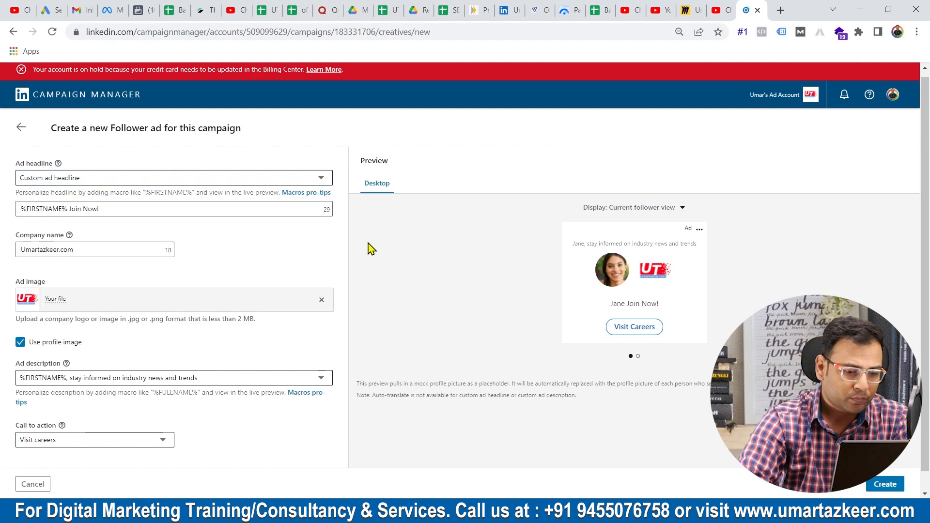
- Compare the ad preview in non-follower view and current follower view, finishing on the non-follower view
left_click(637, 357)
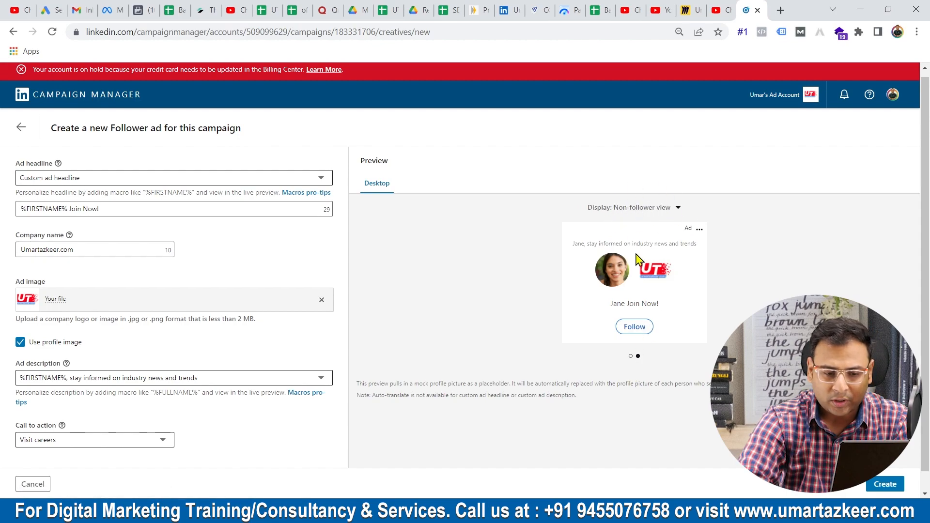
left_click(637, 208)
left_click(634, 228)
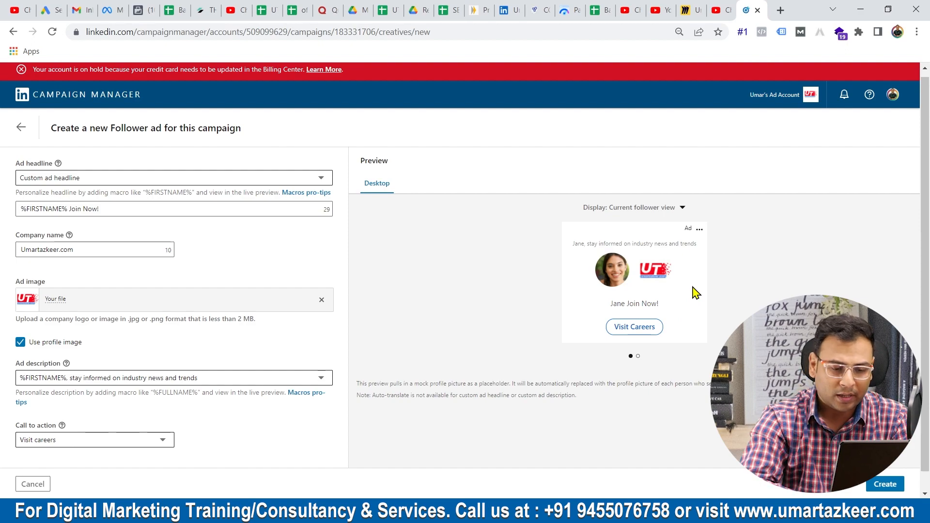
left_click(637, 357)
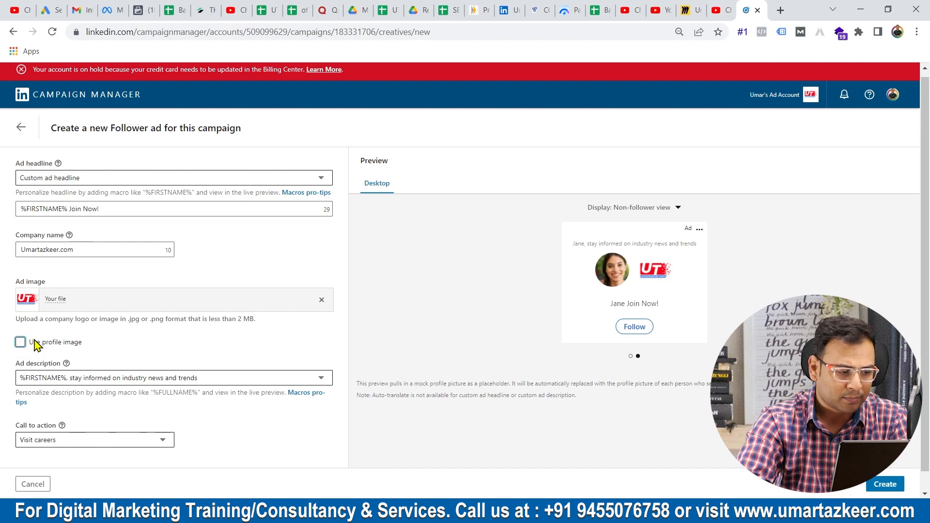
- Remove the uploaded ad image file and turn the "Use profile image" option back on
left_click(321, 300)
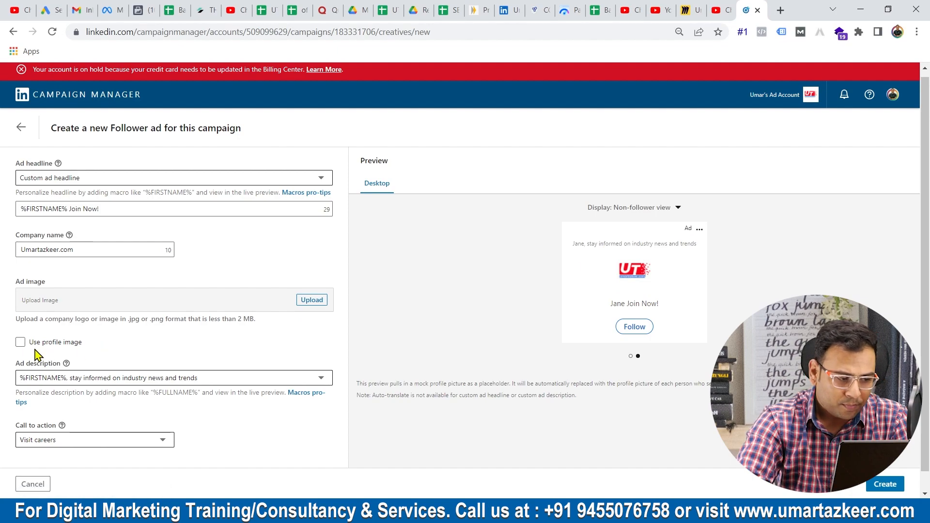
left_click(20, 341)
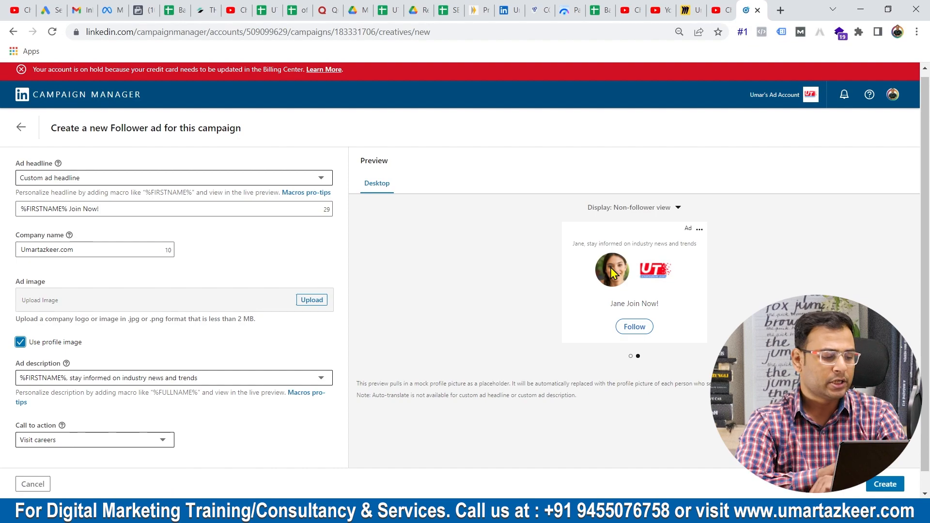
scroll(289, 382, "down", 1)
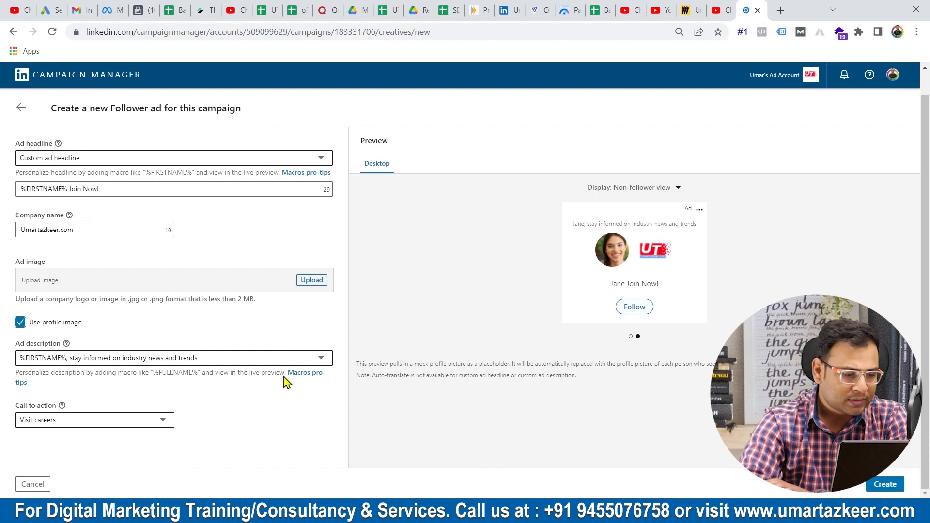
scroll(506, 270, "up", 1)
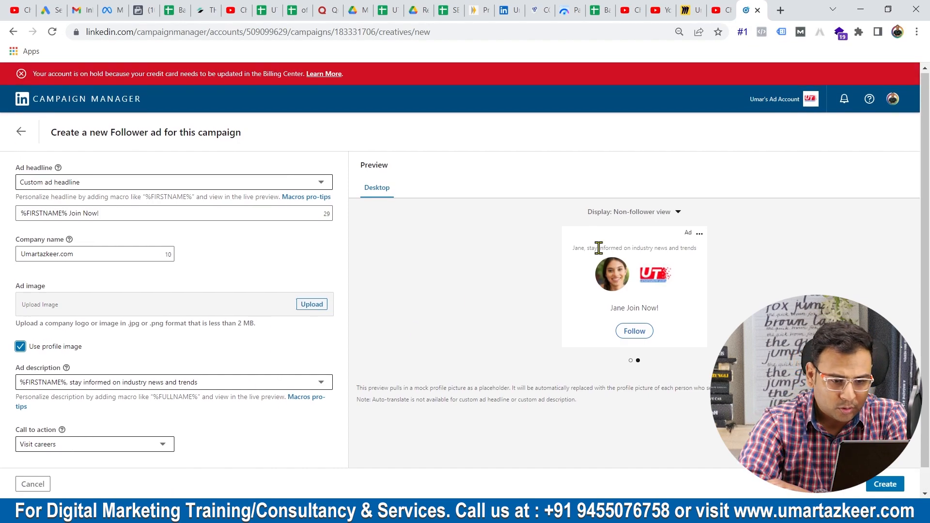
scroll(669, 262, "up", 3)
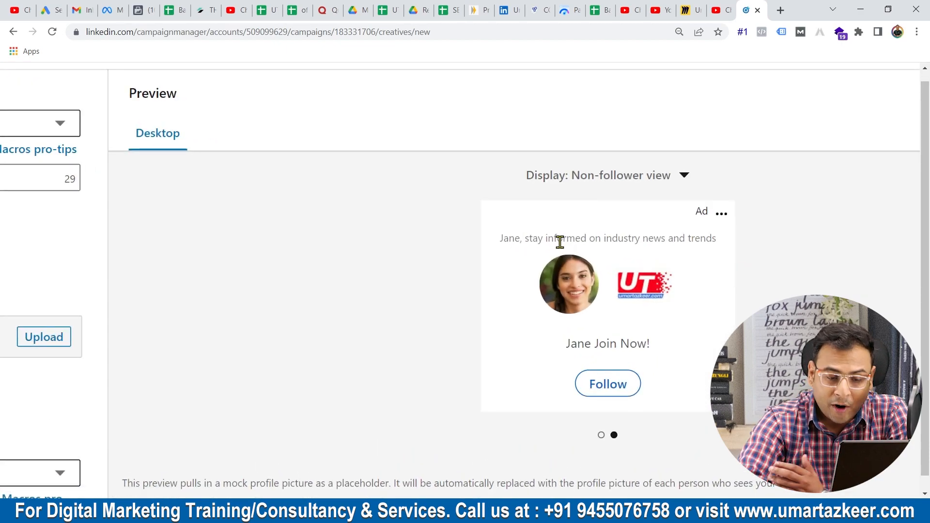
- Review the preset ad description options for the Follower ad, including the custom ad description option
scroll(681, 265, "down", 3)
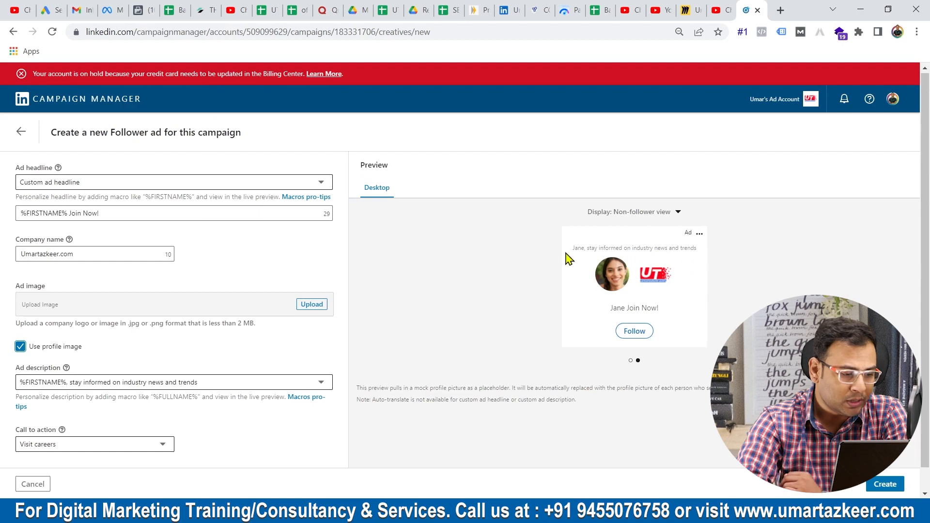
left_click(93, 385)
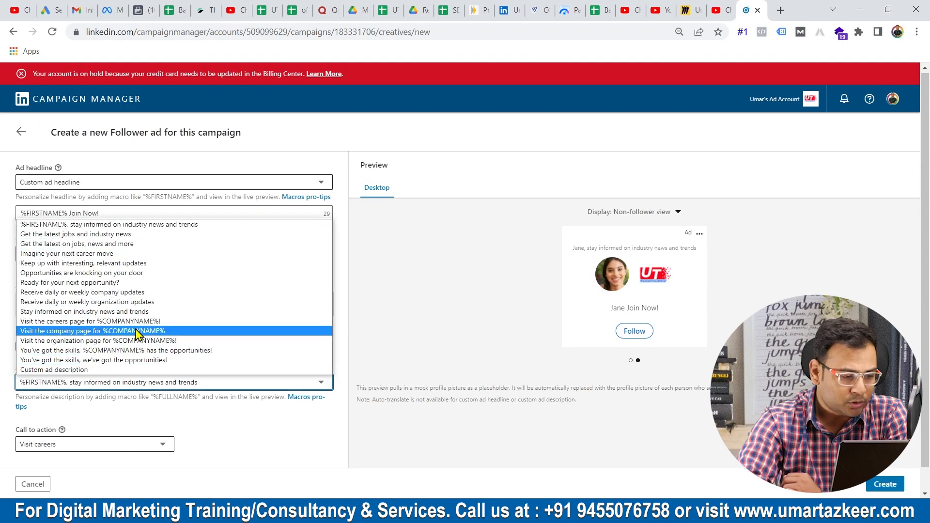
left_click(251, 433)
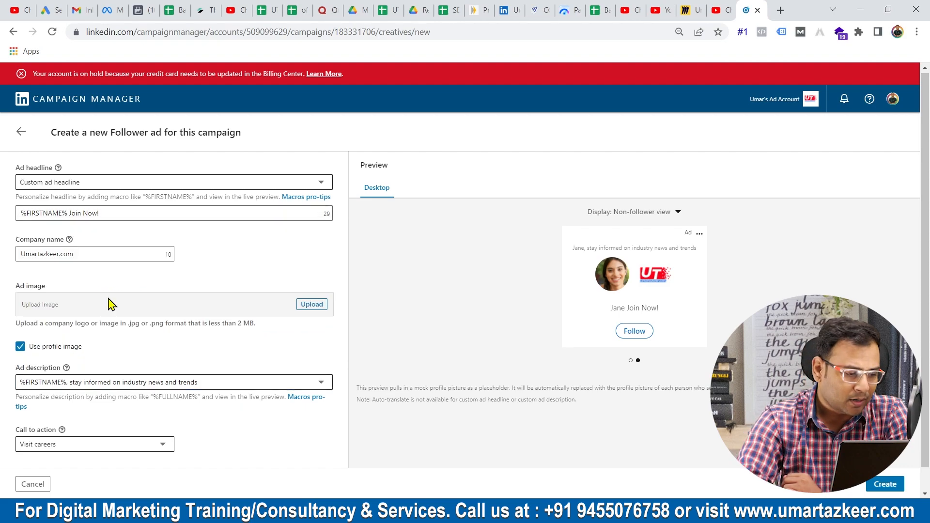
left_click(111, 379)
scroll(112, 380, "down", 1)
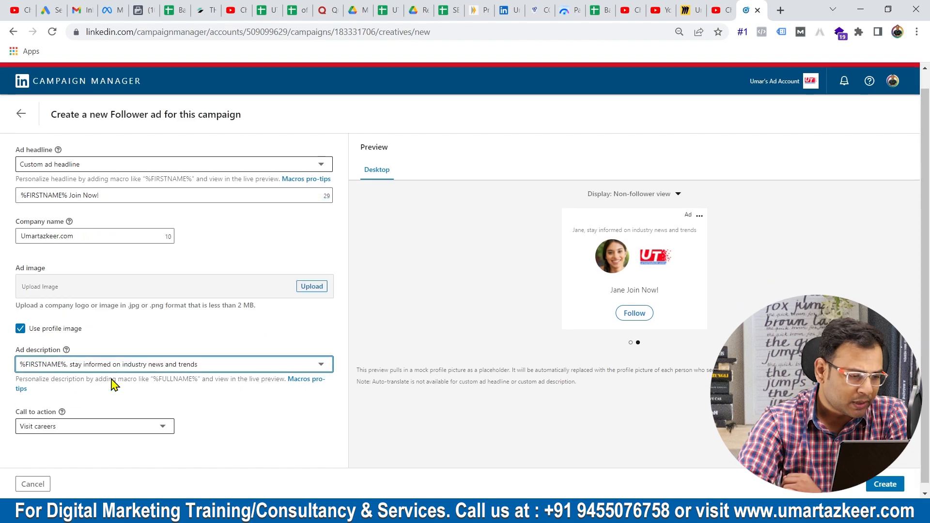
left_click(97, 359)
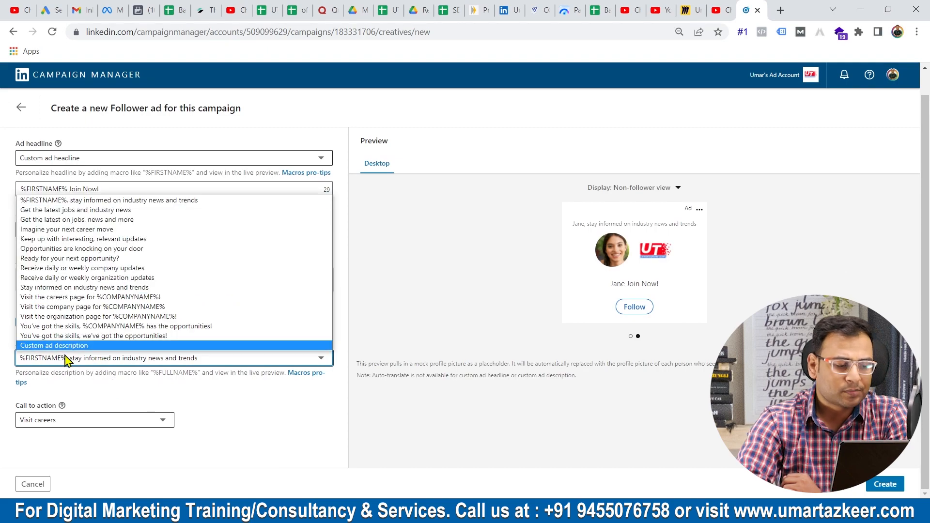
left_click(169, 403)
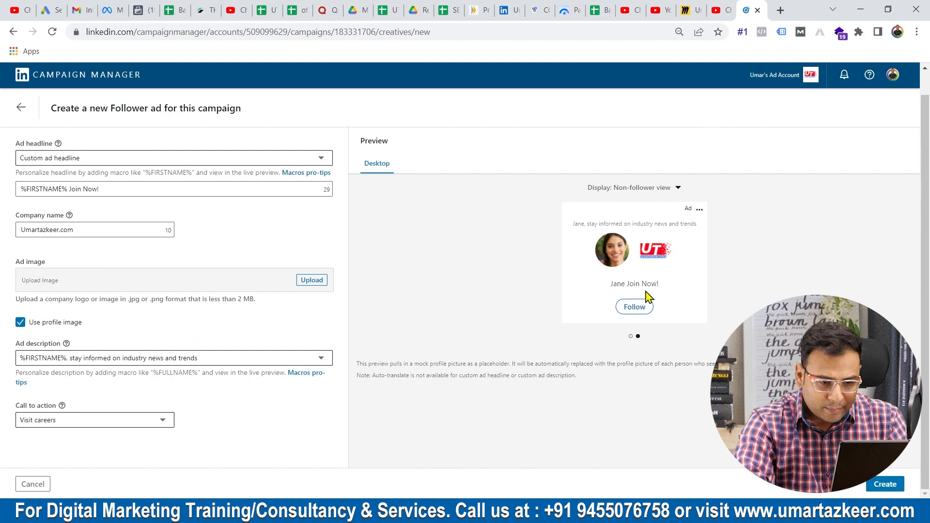
- Preview the ad in current follower view while trying the calls to action Visit jobs, Visit company and finally Visit life
left_click(651, 192)
left_click(643, 205)
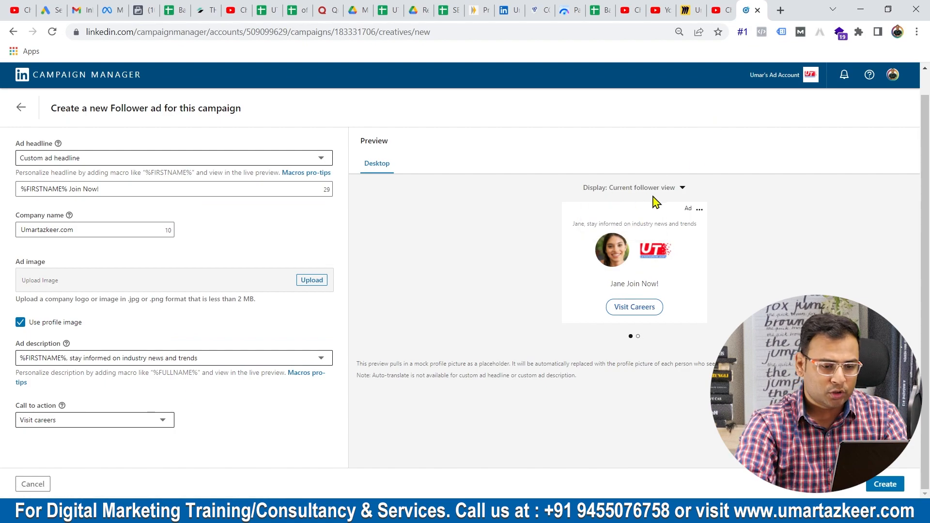
left_click(100, 420)
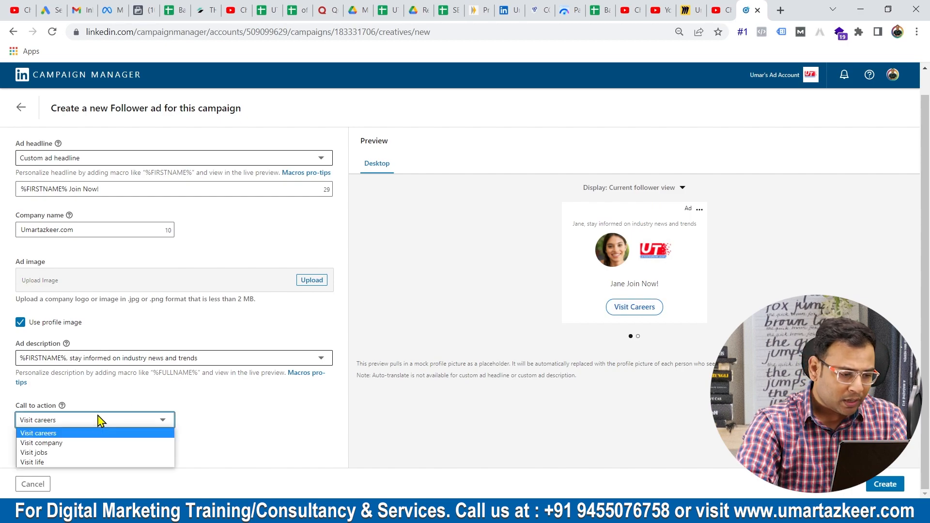
left_click(87, 453)
left_click(89, 421)
left_click(85, 442)
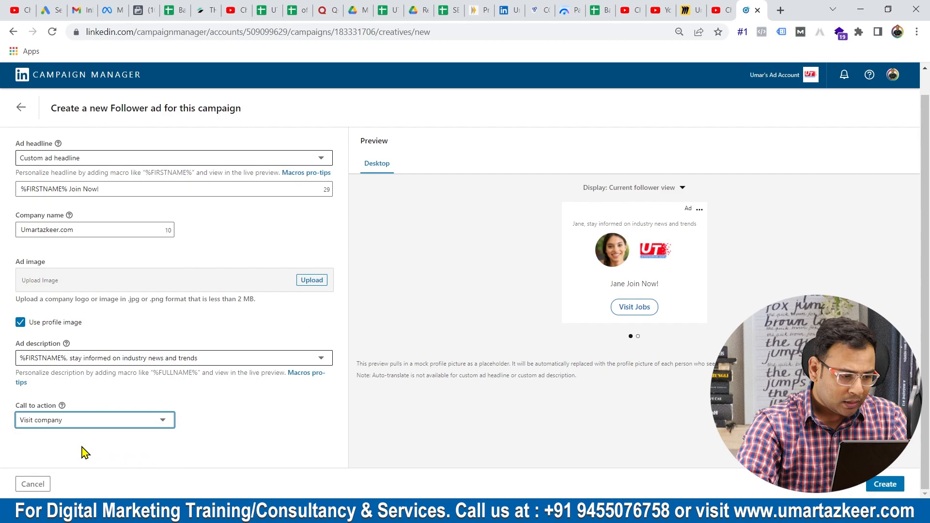
left_click(99, 422)
left_click(71, 464)
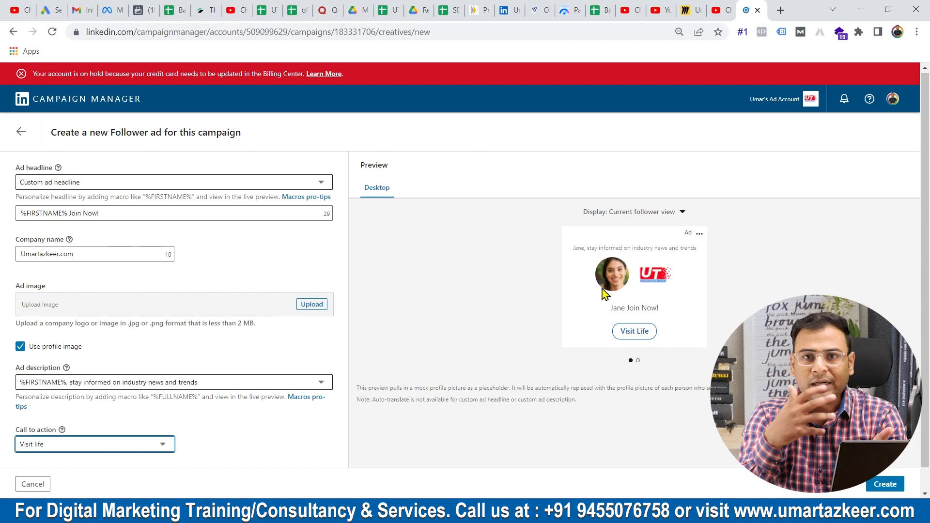
- Discard the unsaved Follower ad and go to the list of campaigns in New Campaign Group
left_click(23, 133)
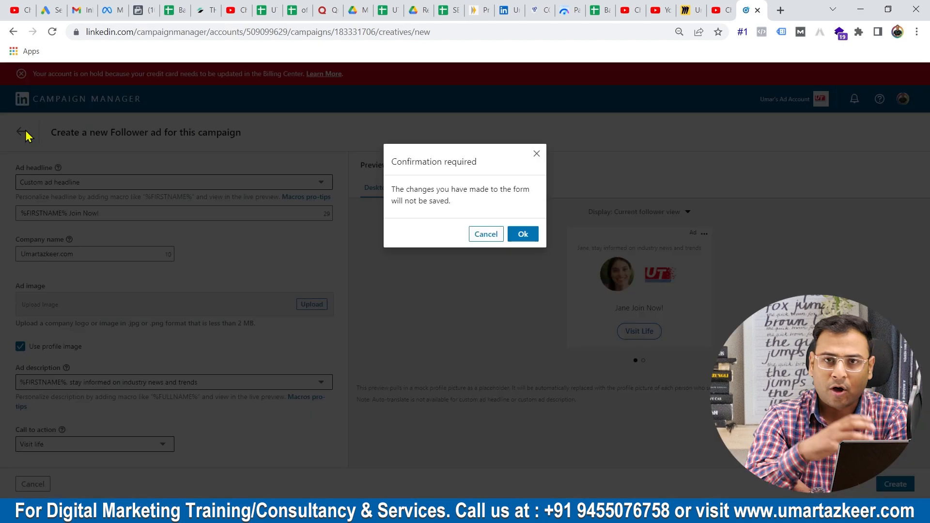
left_click(516, 228)
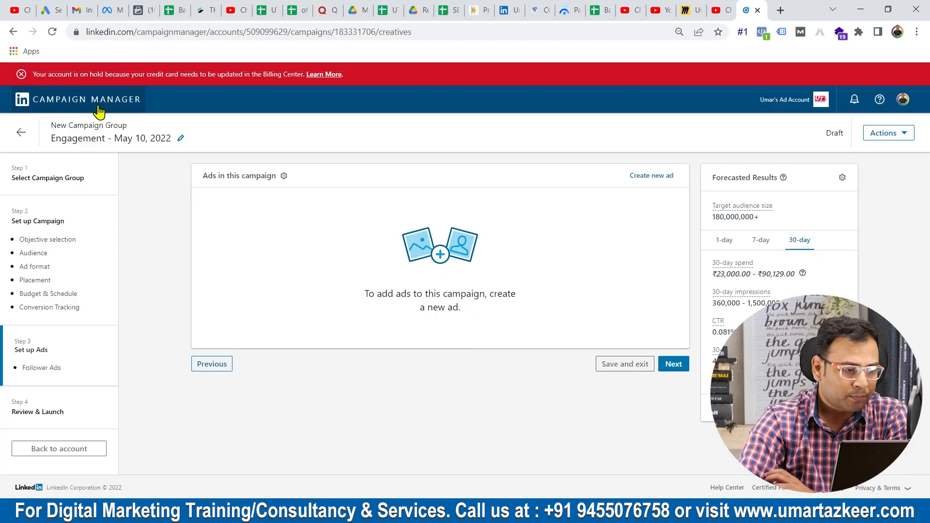
left_click(99, 111)
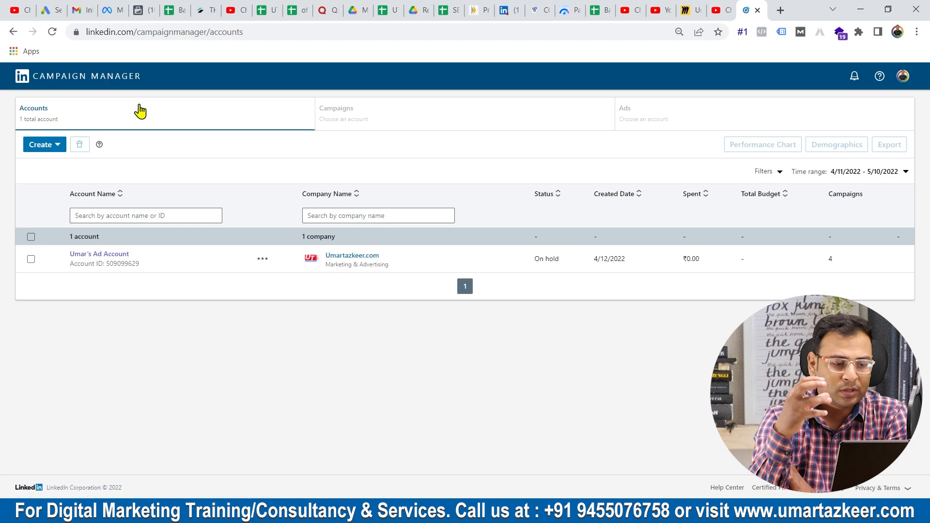
left_click(108, 255)
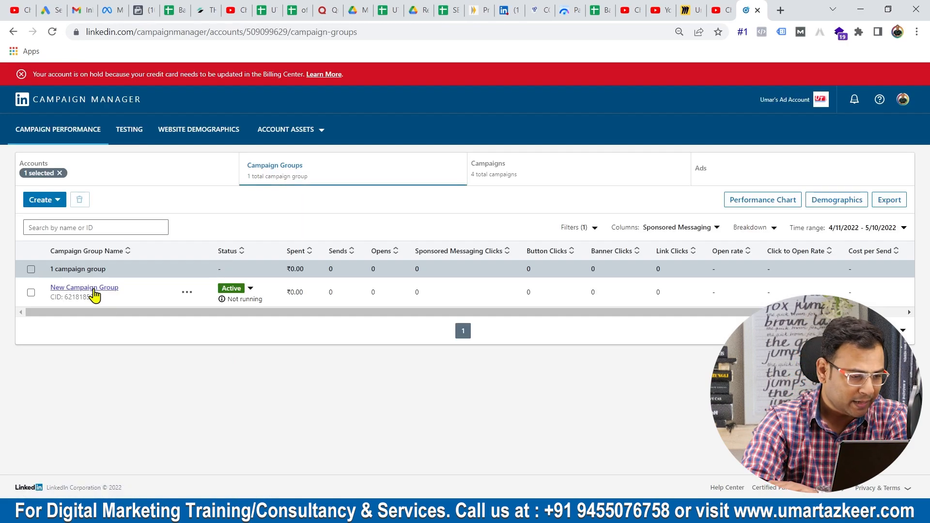
left_click(93, 289)
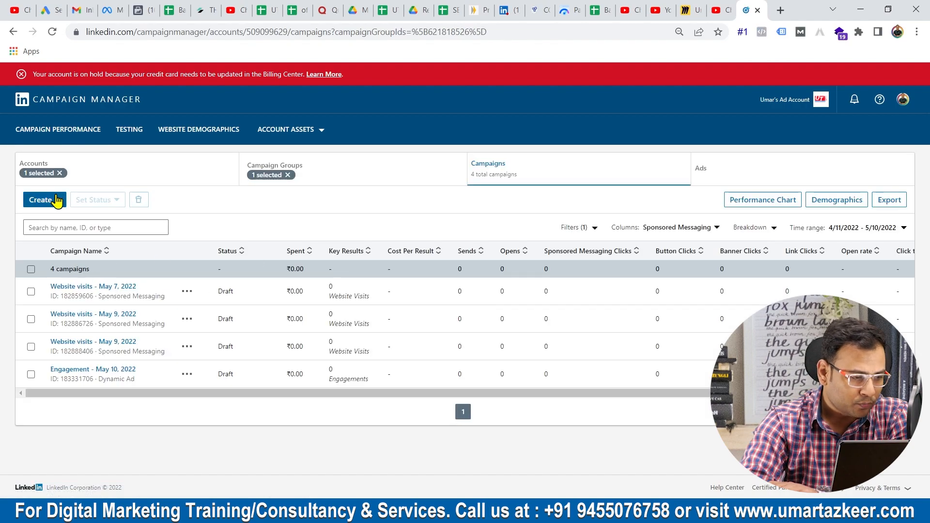
- Create a new campaign in New Campaign Group with Website visits as its objective
left_click(57, 200)
left_click(48, 225)
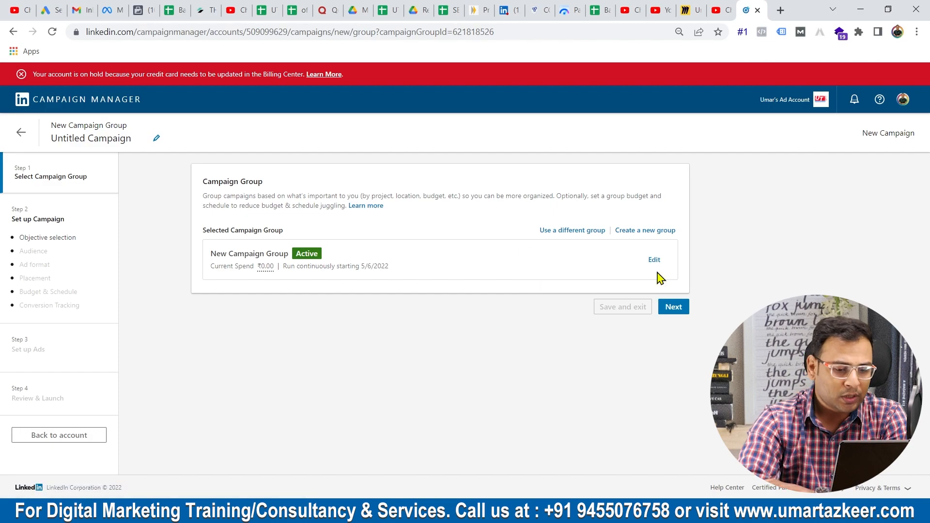
left_click(674, 308)
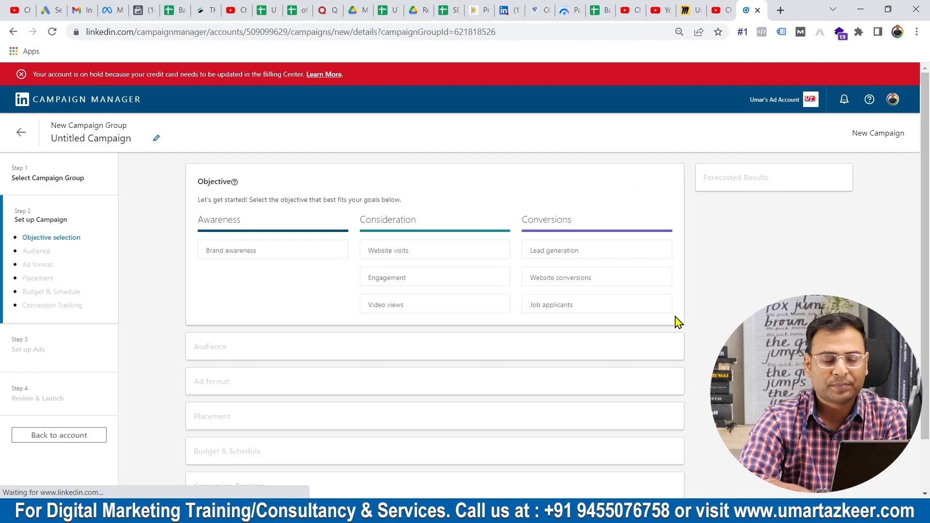
left_click(415, 255)
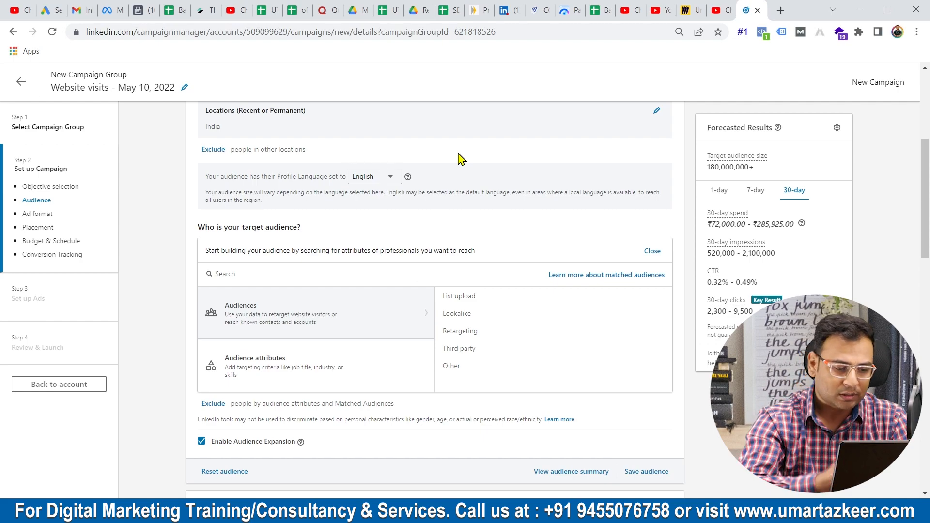
- Set the campaign's ad format to Spotlight ad, keep the remaining settings and save to continue to ad setup
scroll(458, 159, "down", 8)
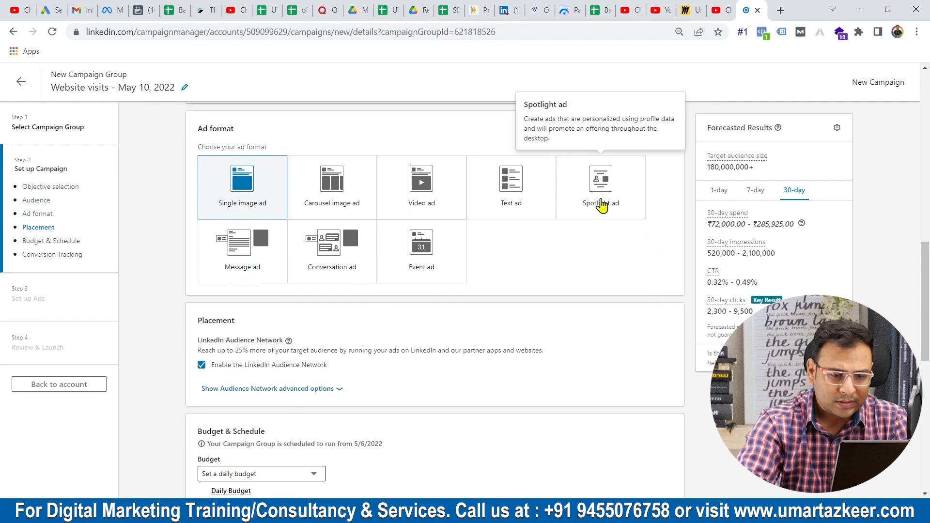
left_click(605, 183)
scroll(564, 300, "down", 10)
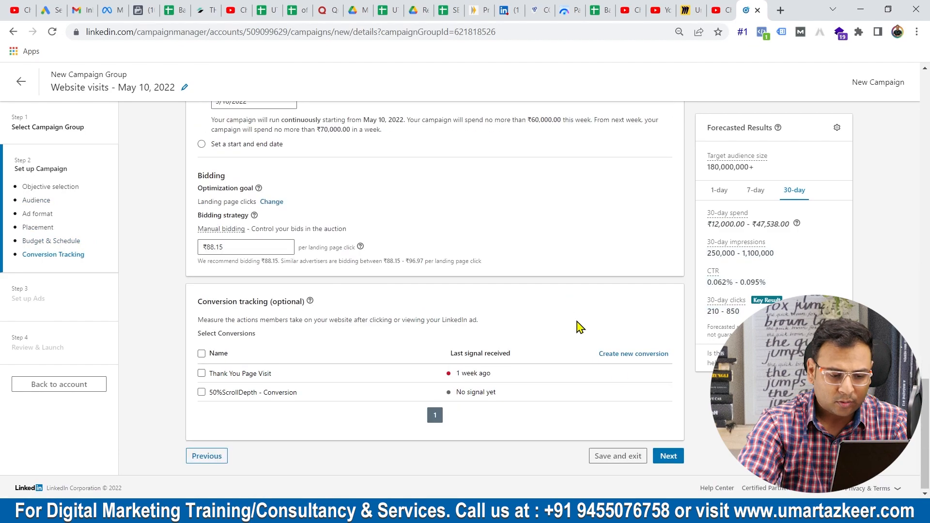
left_click(668, 456)
left_click(713, 430)
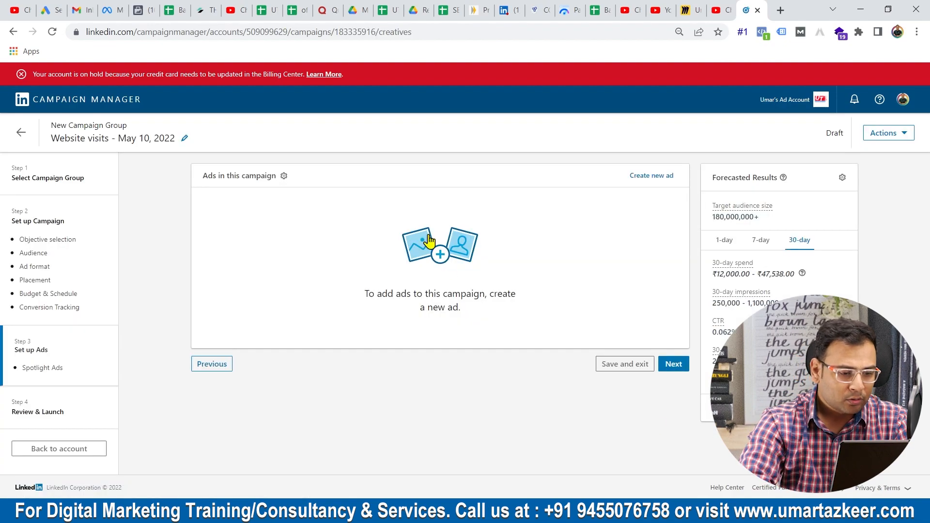
- Start a new Spotlight ad with the ad background image option enabled and the headline "%FIRSTNAME%"
left_click(429, 244)
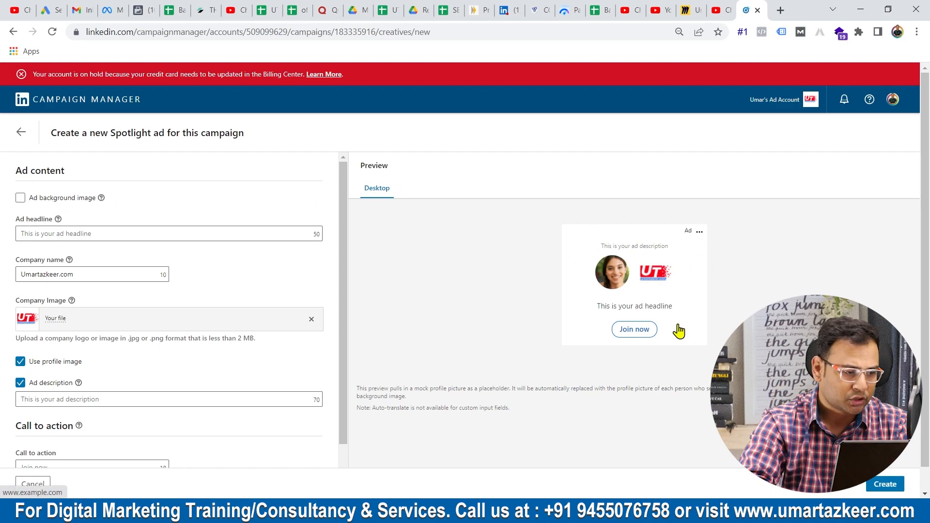
left_click(20, 197)
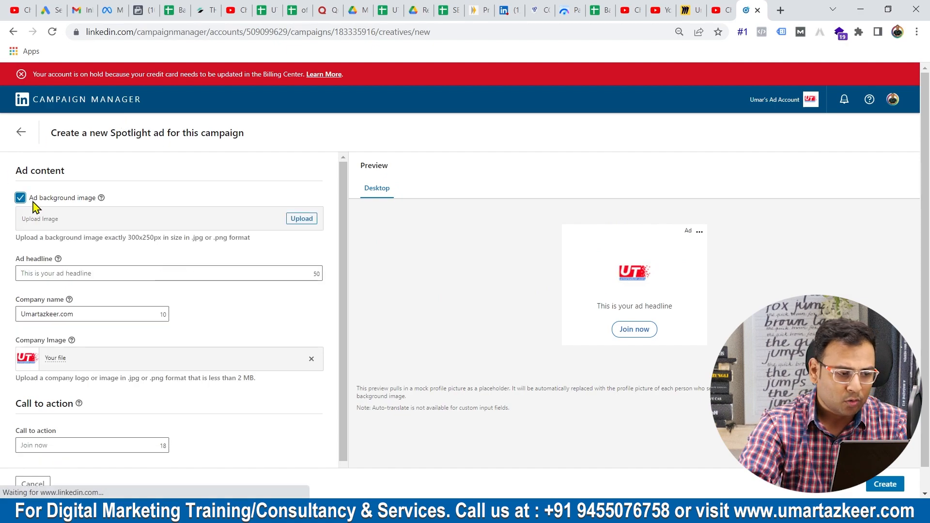
left_click(111, 273)
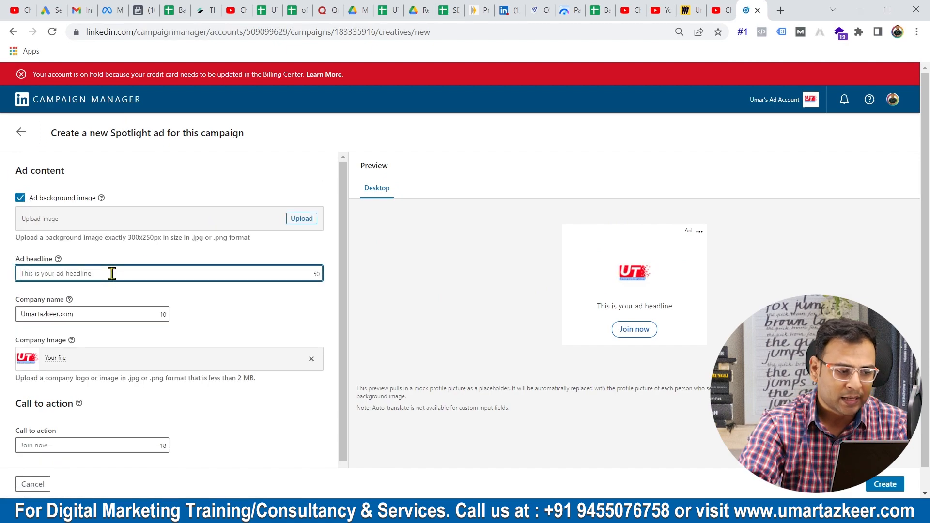
type("%FIRSTNAME%")
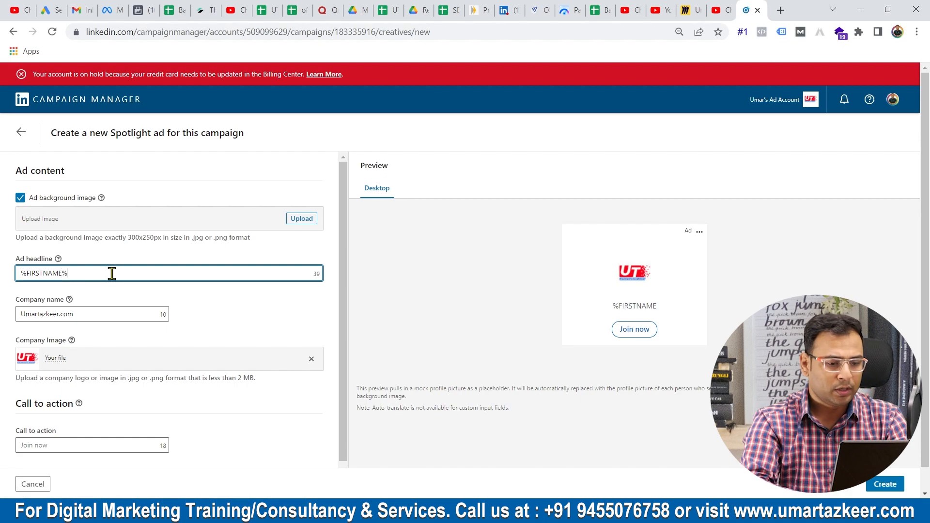
left_click(234, 307)
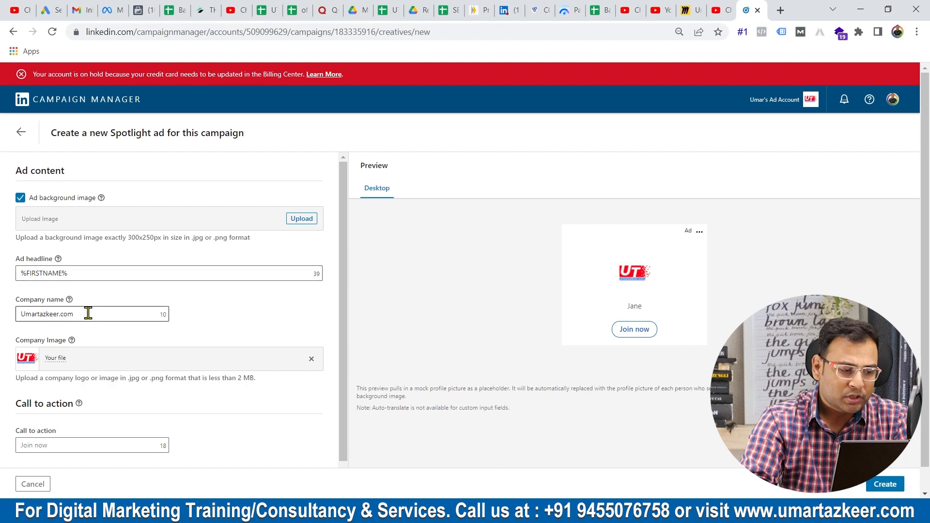
- Review the Spotlight ad's company name, company image, call to action and destination URL fields
scroll(182, 318, "down", 1)
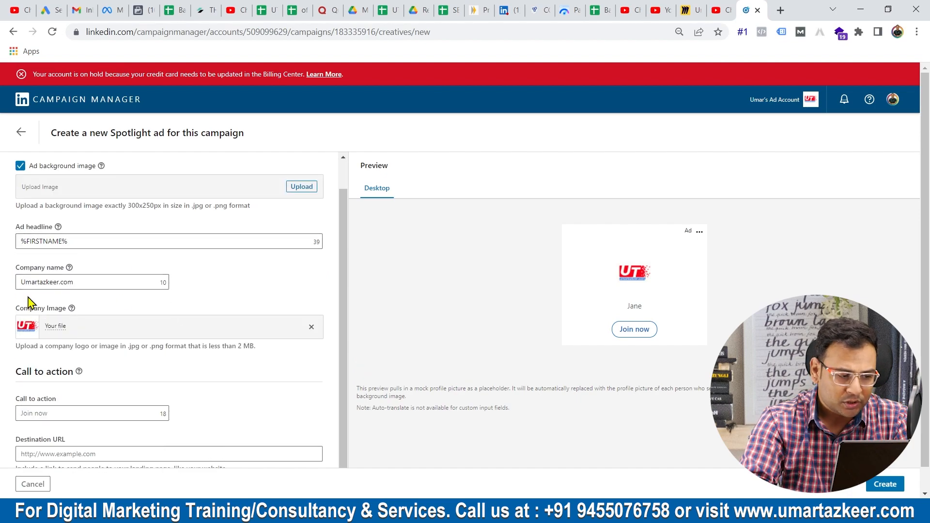
scroll(226, 353, "down", 1)
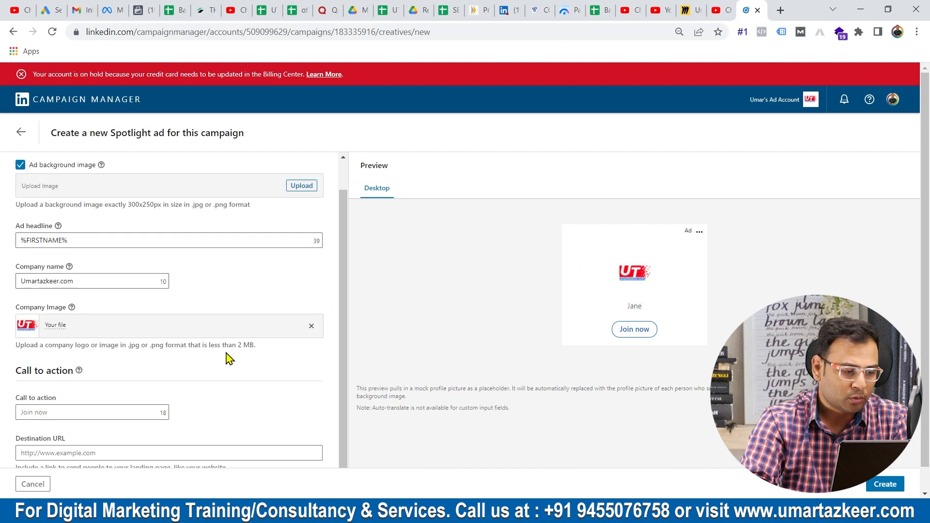
scroll(98, 404, "down", 1)
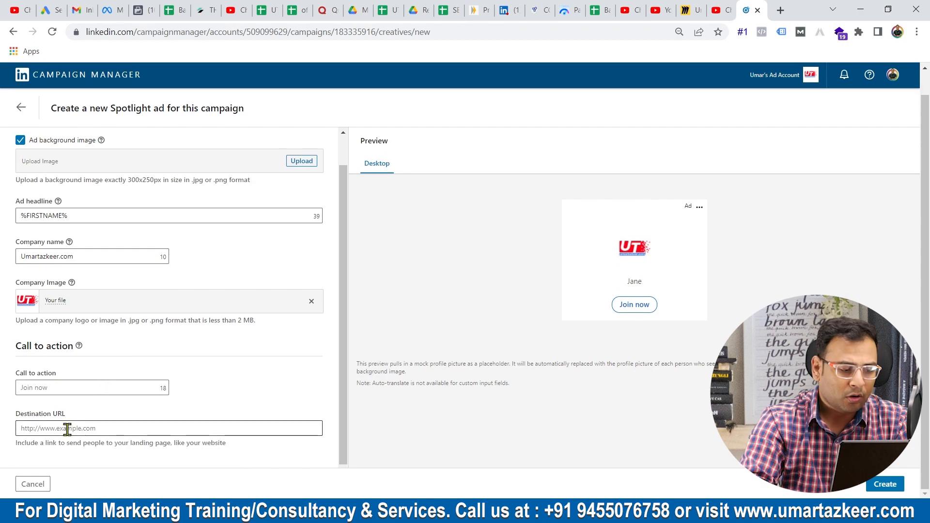
scroll(194, 314, "up", 1)
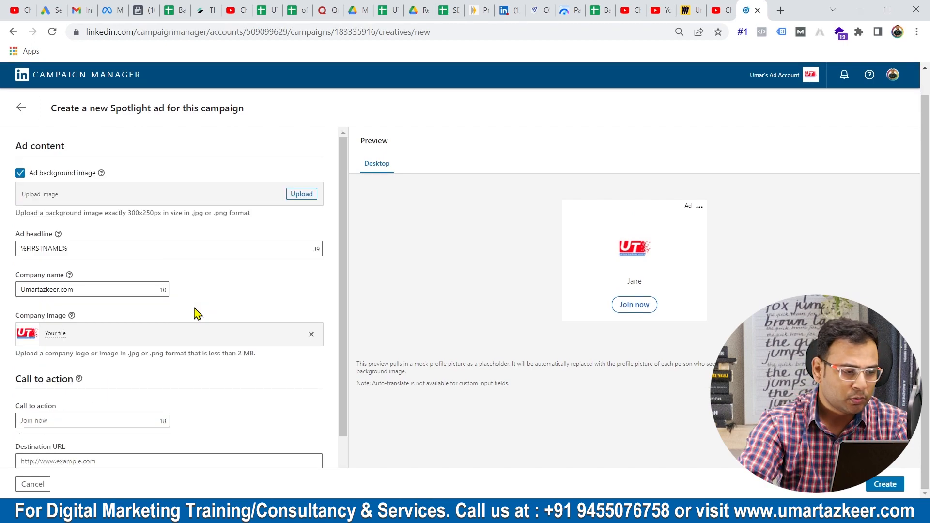
scroll(196, 313, "down", 1)
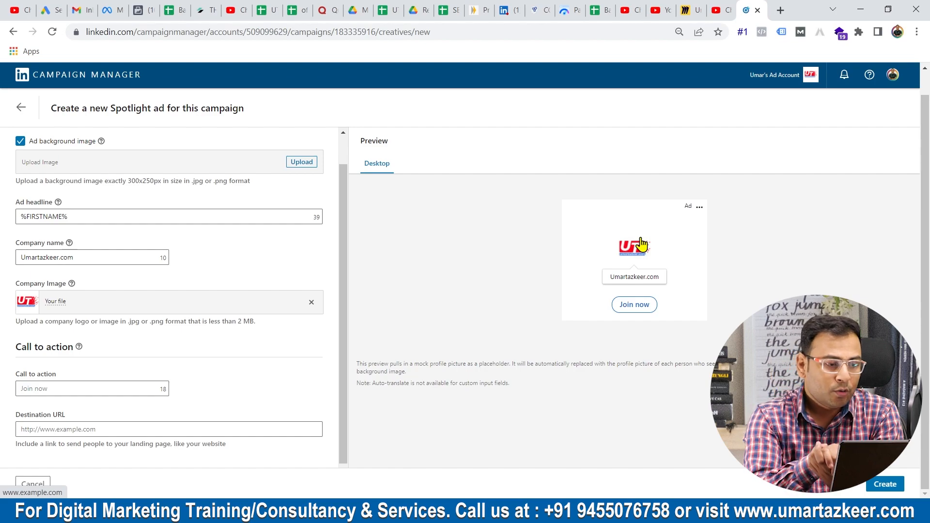
- Discard the unsaved Spotlight ad and return to New Campaign Group's campaign list
left_click(21, 109)
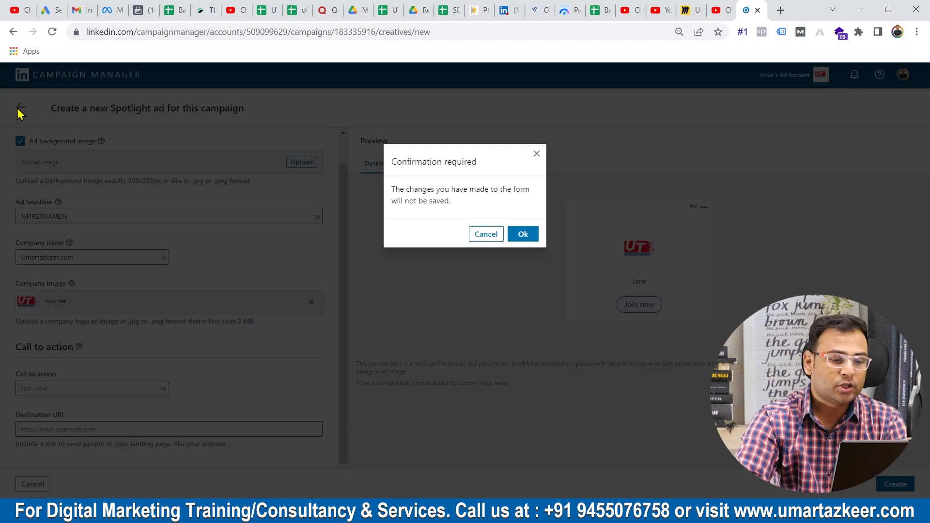
left_click(523, 233)
left_click(77, 103)
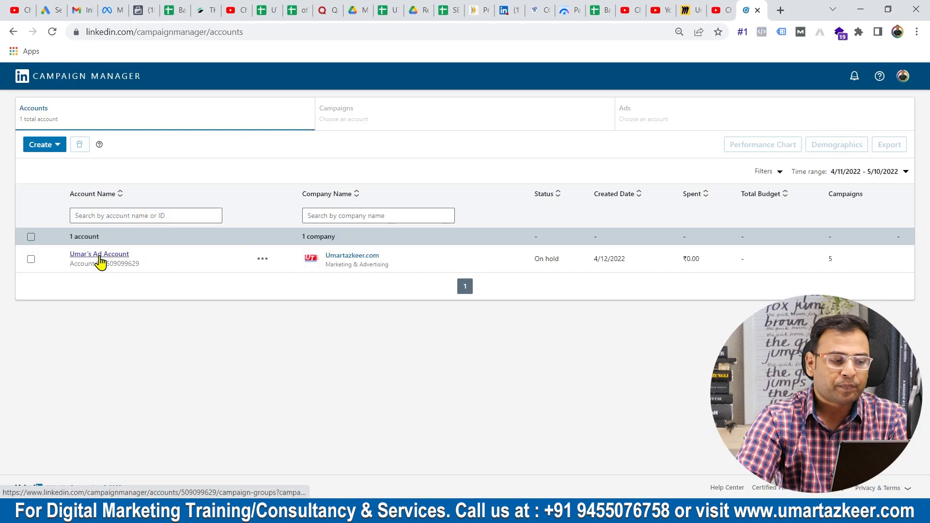
left_click(99, 256)
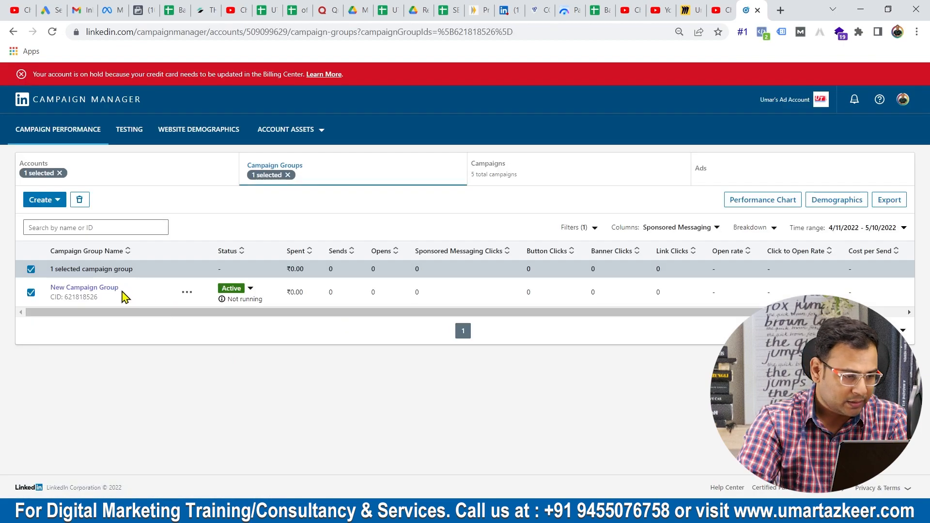
left_click(106, 288)
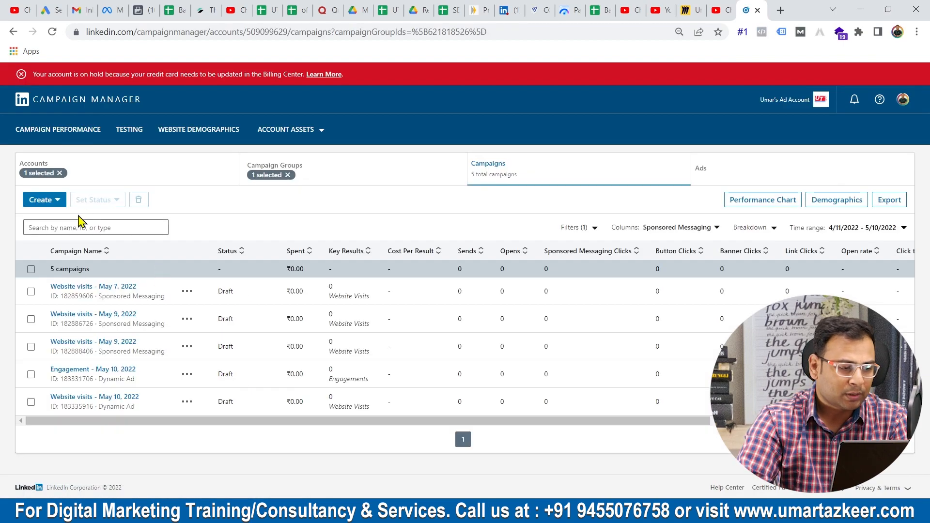
- Create a new campaign in New Campaign Group with the Job applicants objective
left_click(41, 200)
left_click(48, 224)
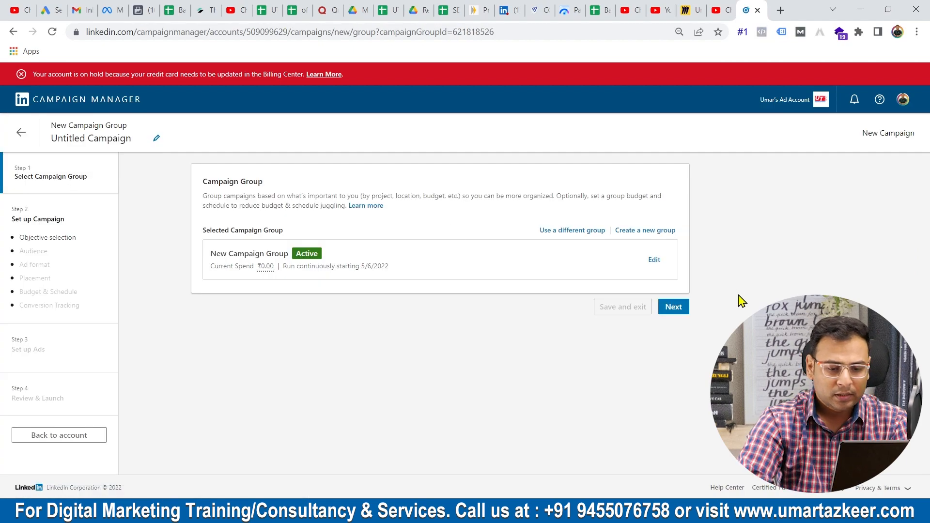
left_click(687, 309)
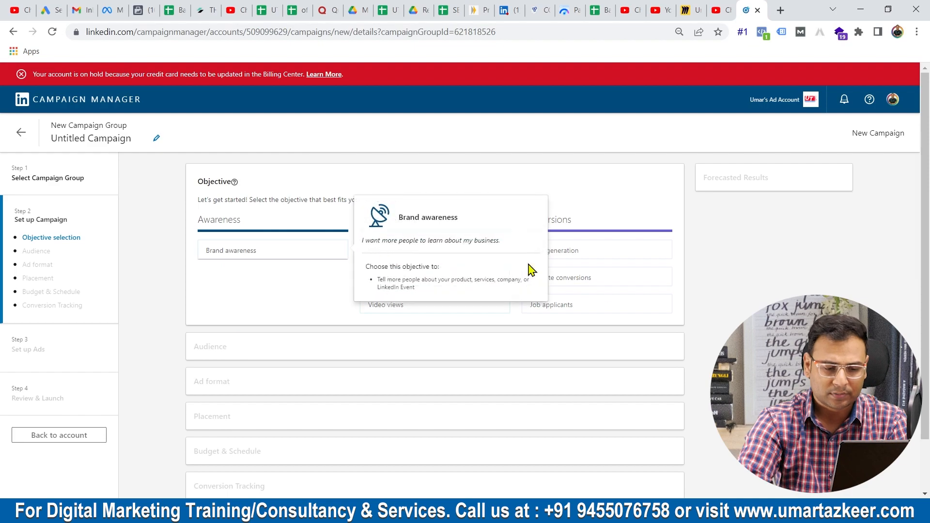
left_click(564, 305)
- Set the campaign's ad format to Jobs ad, keep the remaining settings and save to continue to the new ad form
scroll(567, 288, "down", 15)
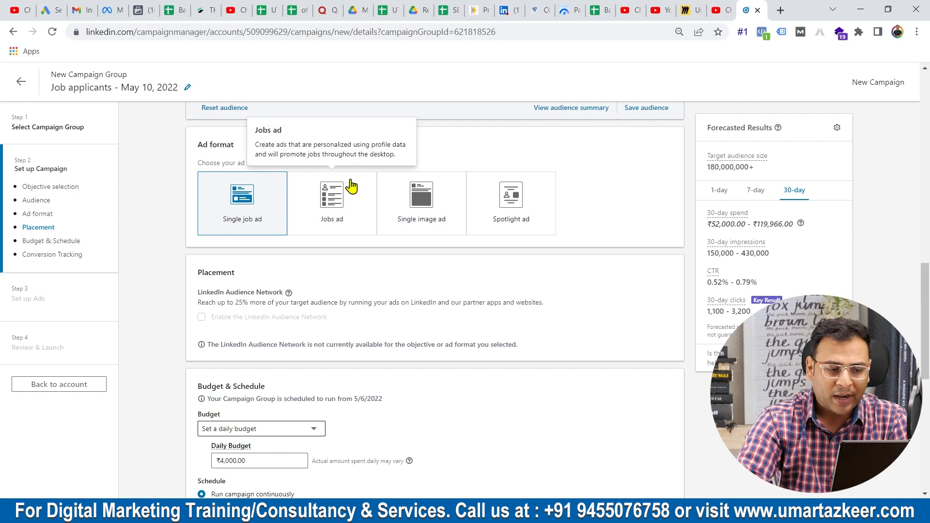
left_click(339, 198)
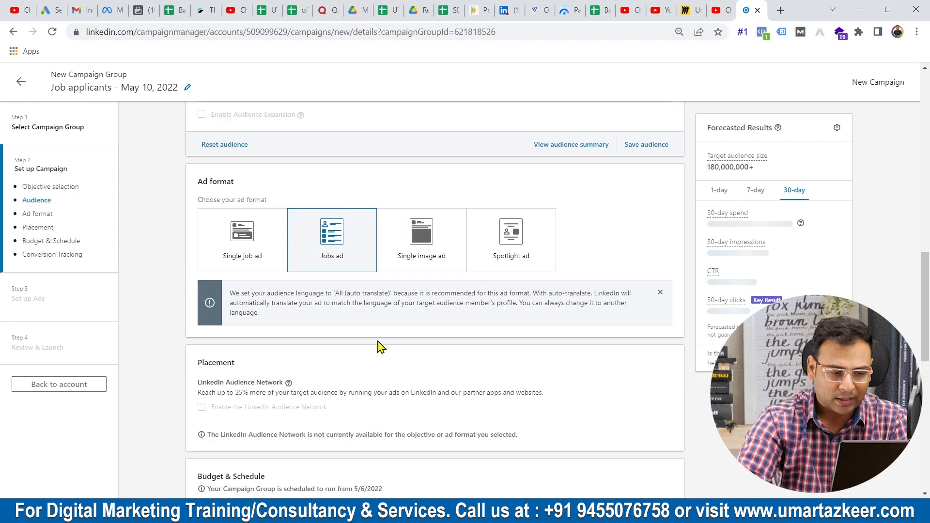
scroll(380, 347, "down", 10)
scroll(380, 347, "down", 2)
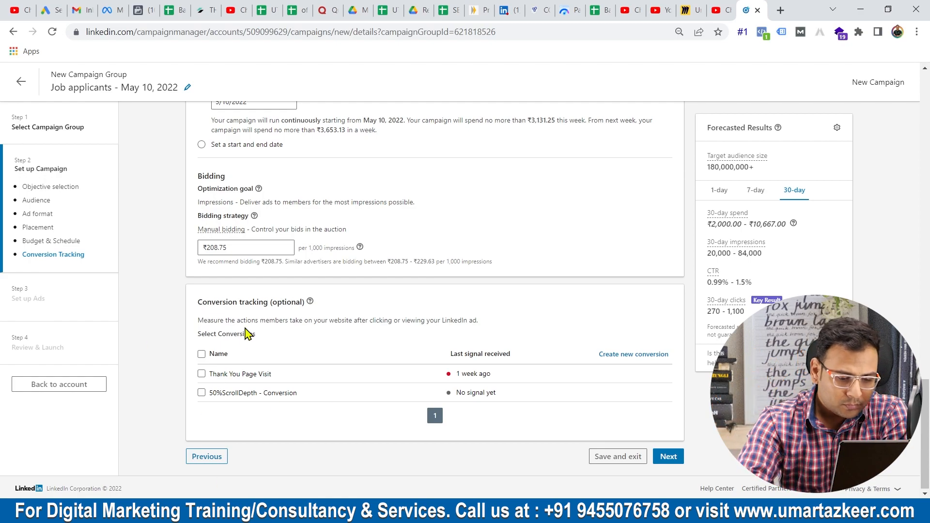
left_click(669, 456)
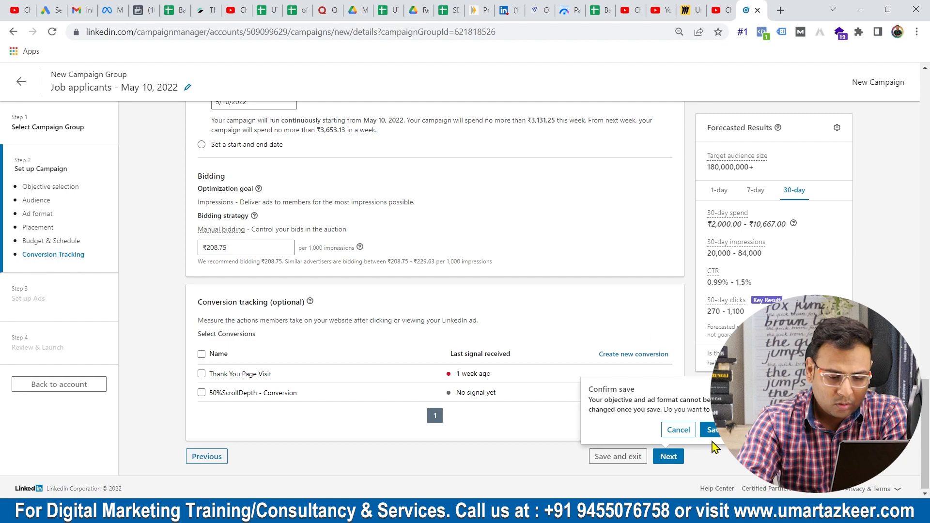
left_click(715, 432)
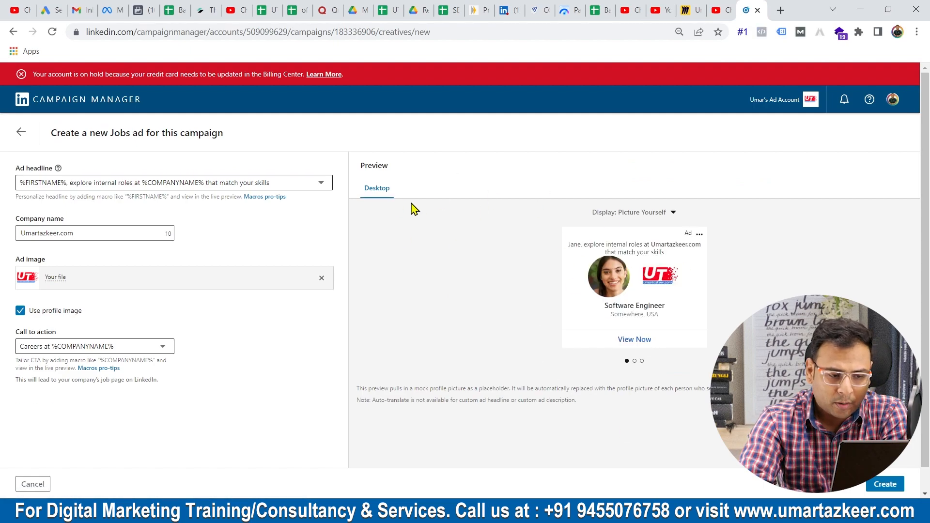
- Preview the Jobs ad in the Jobs Page and Jobs of interest displays, and examine the Picture Yourself display up close
left_click(646, 222)
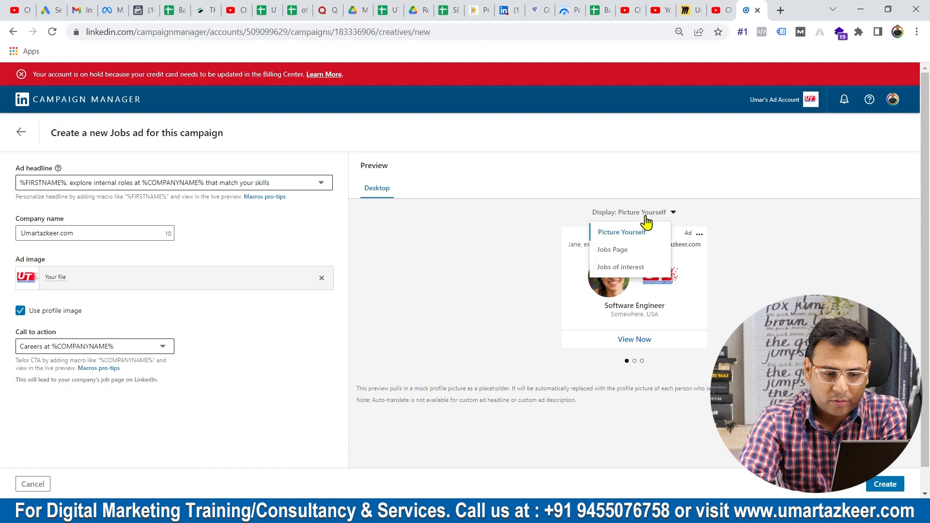
left_click(639, 248)
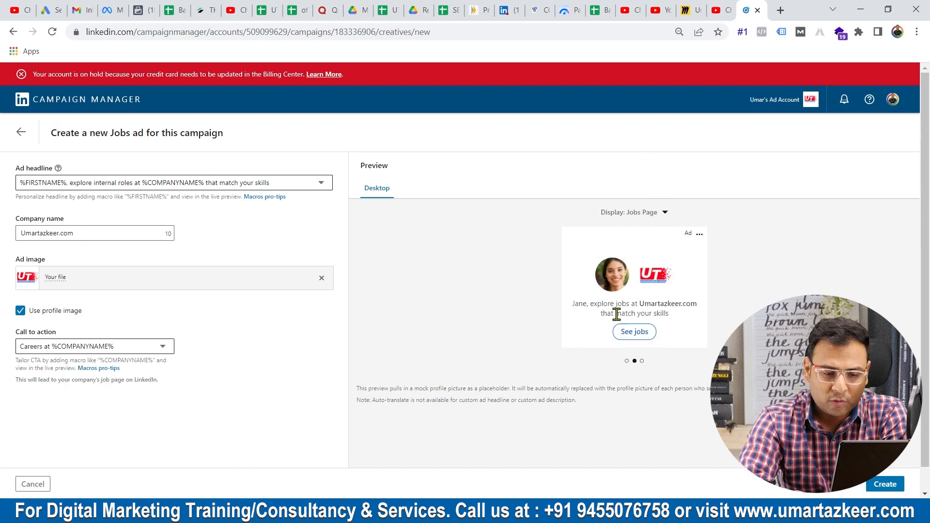
left_click(637, 213)
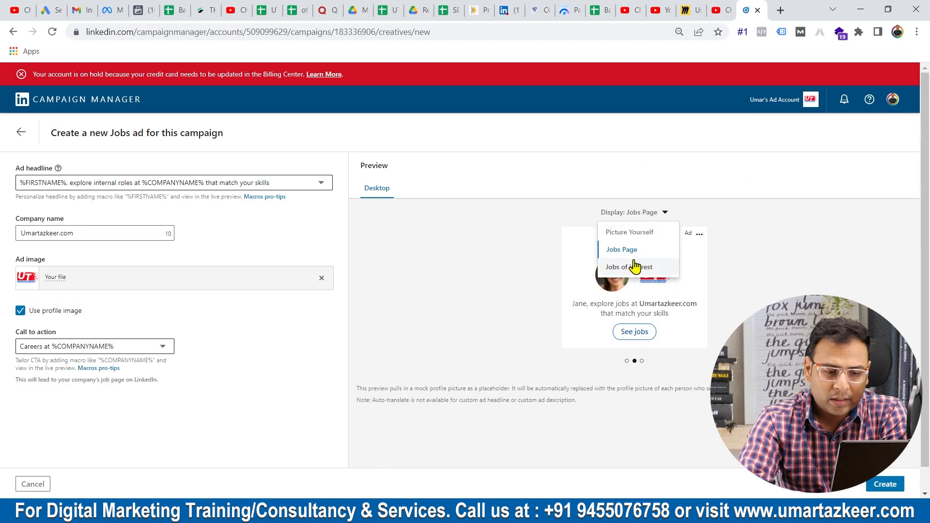
left_click(636, 265)
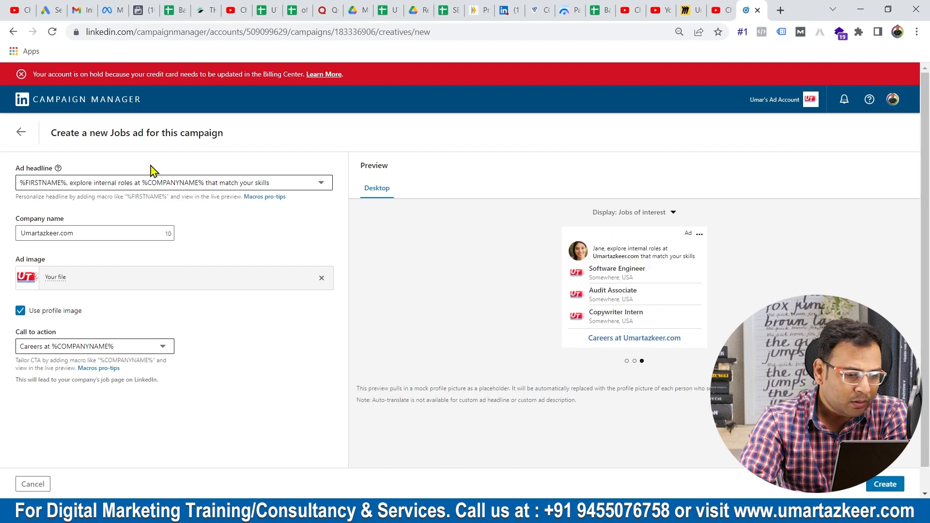
left_click(671, 214)
left_click(648, 238)
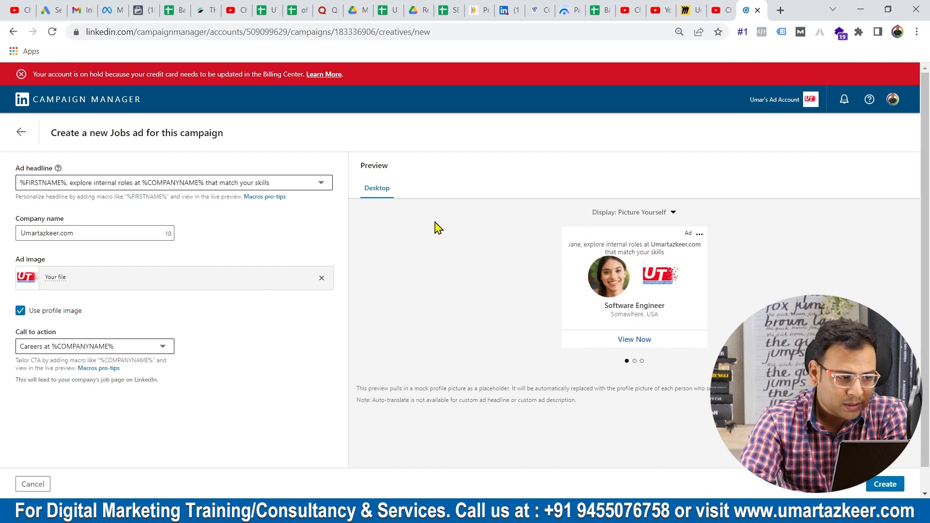
scroll(608, 248, "up", 5)
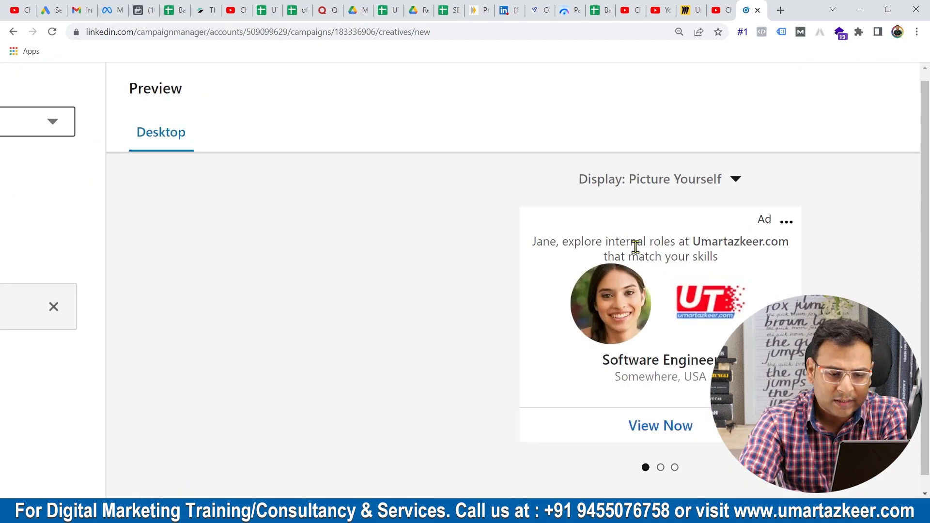
scroll(653, 238, "right", 5)
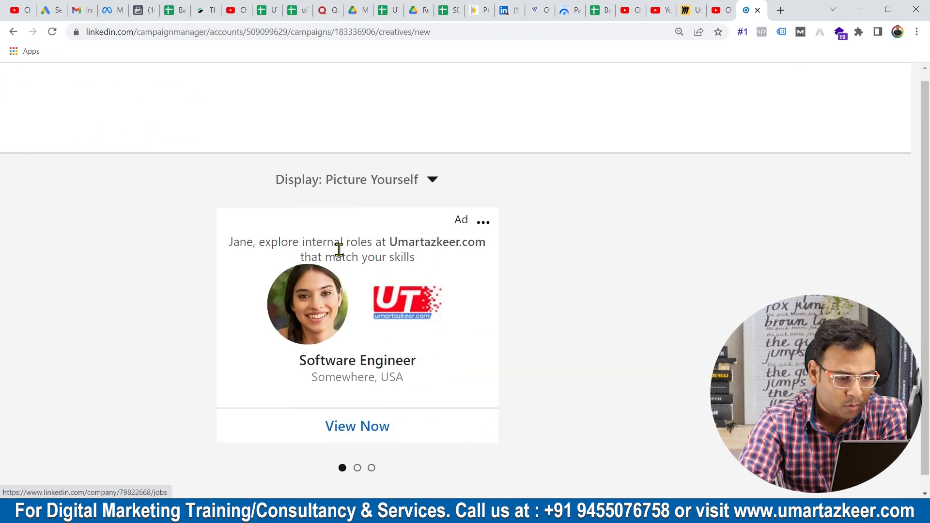
scroll(339, 249, "down", 5)
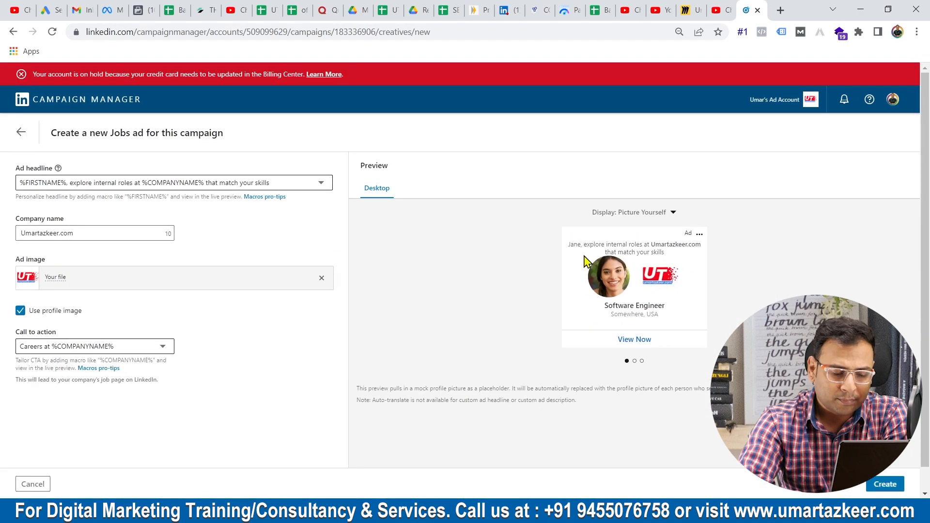
- Review the Jobs ad's preset headline options without changing the headline, and keep the Use profile image option enabled
left_click(155, 181)
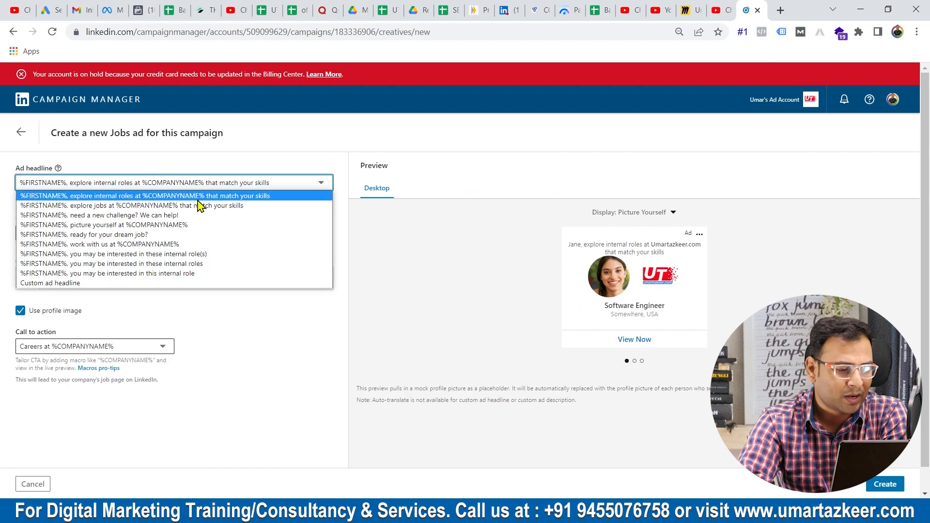
left_click(370, 128)
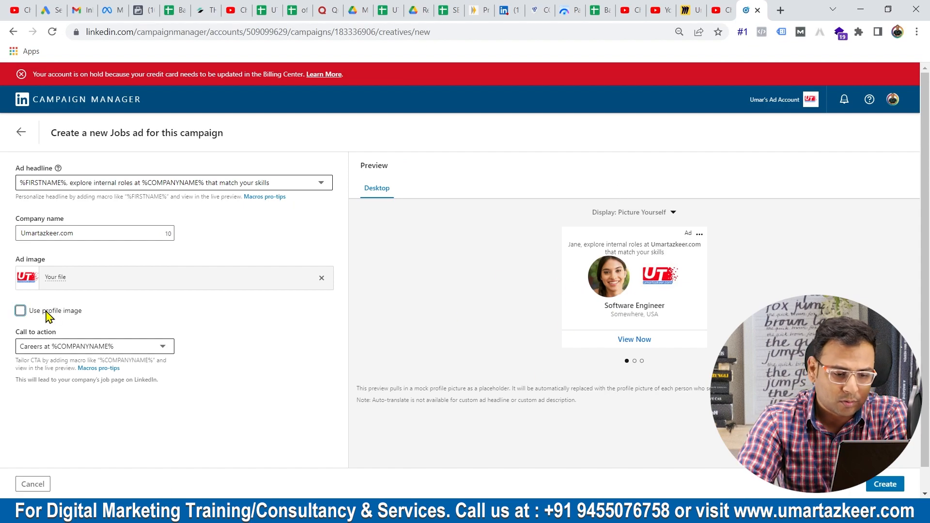
left_click(24, 312)
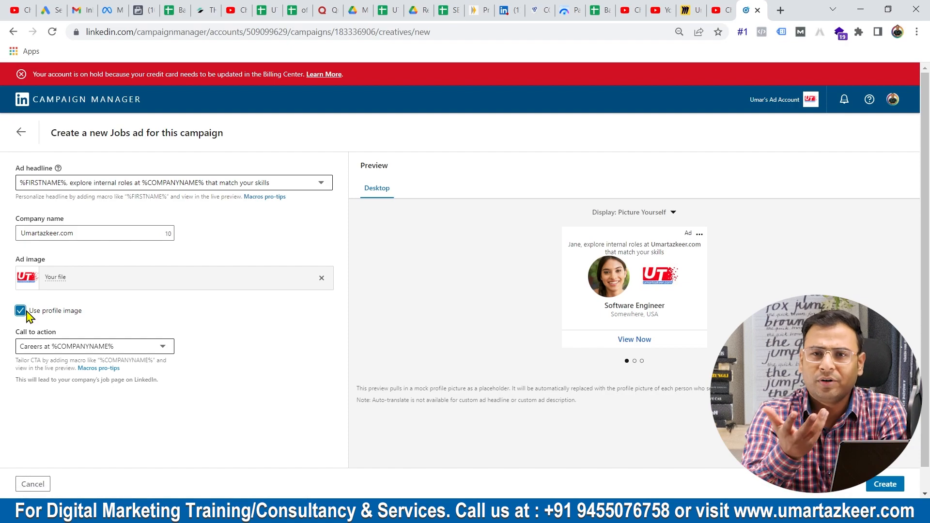